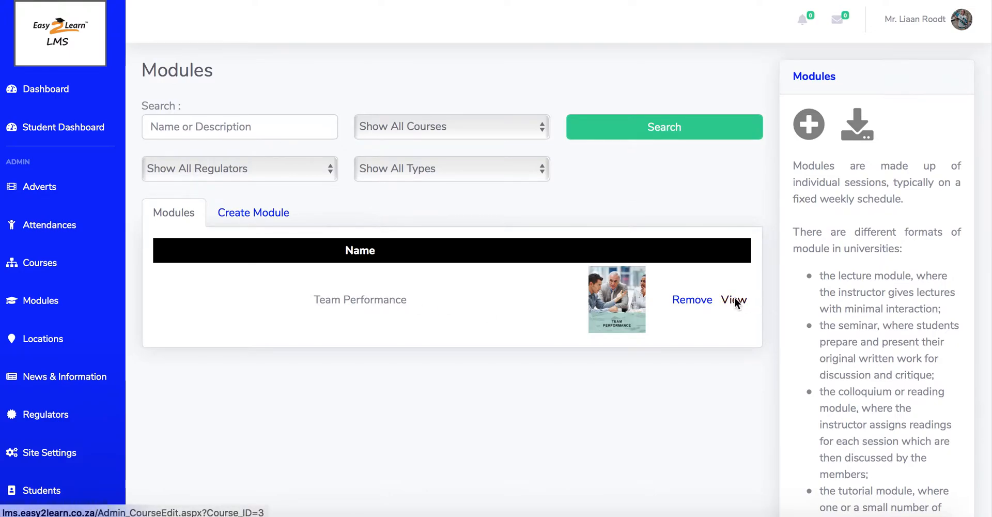
# Open the Team performance assessment and Conflict resolution section from the Team Performance module
pyautogui.click(735, 301)
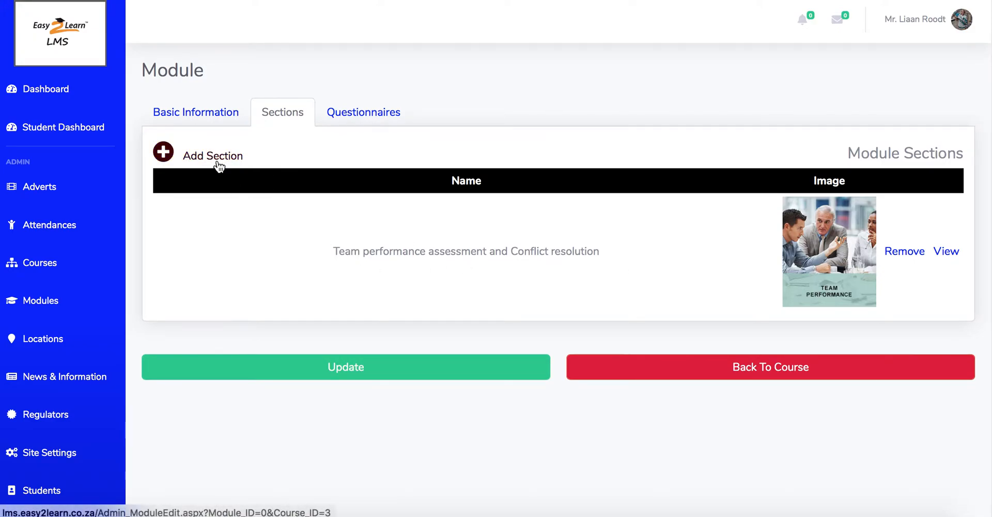
pyautogui.click(409, 120)
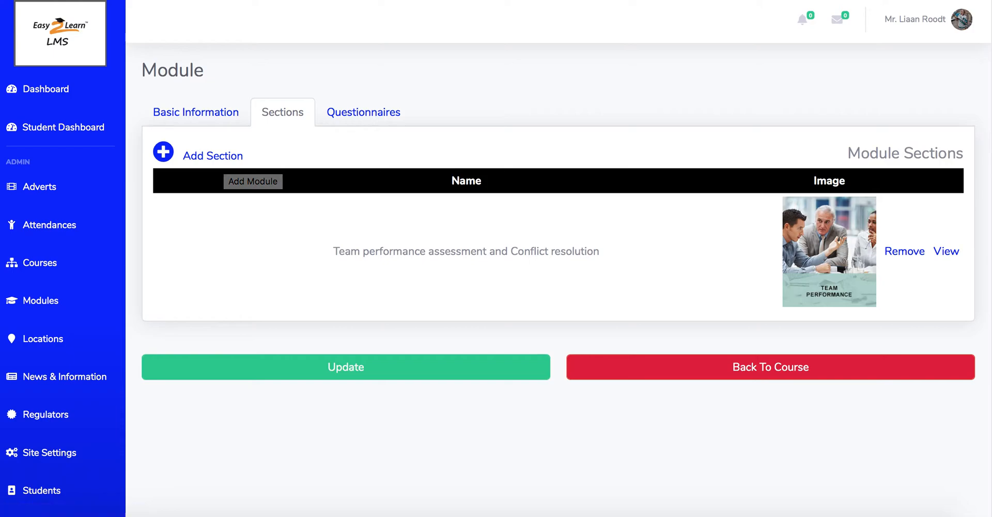
pyautogui.click(243, 154)
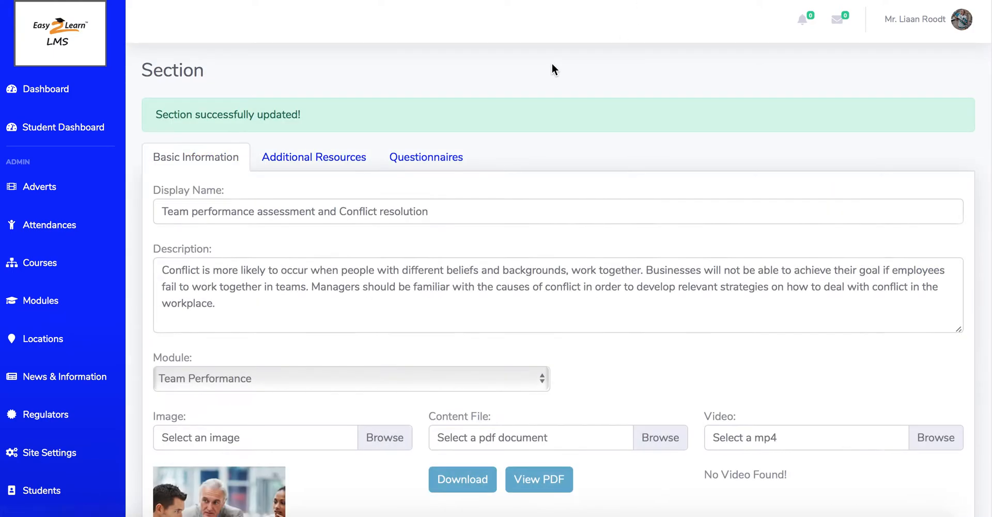
# Review the section's display name and description, and check its module selection, keeping Team Performance
pyautogui.scroll(-2, 552, 64)
pyautogui.scroll(1, 567, 75)
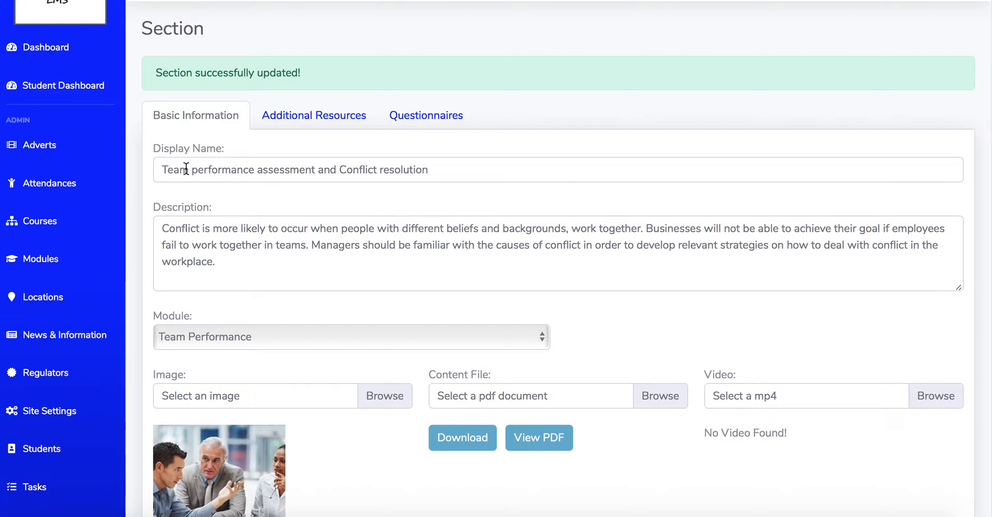
pyautogui.scroll(-3, 228, 224)
pyautogui.scroll(-2, 243, 247)
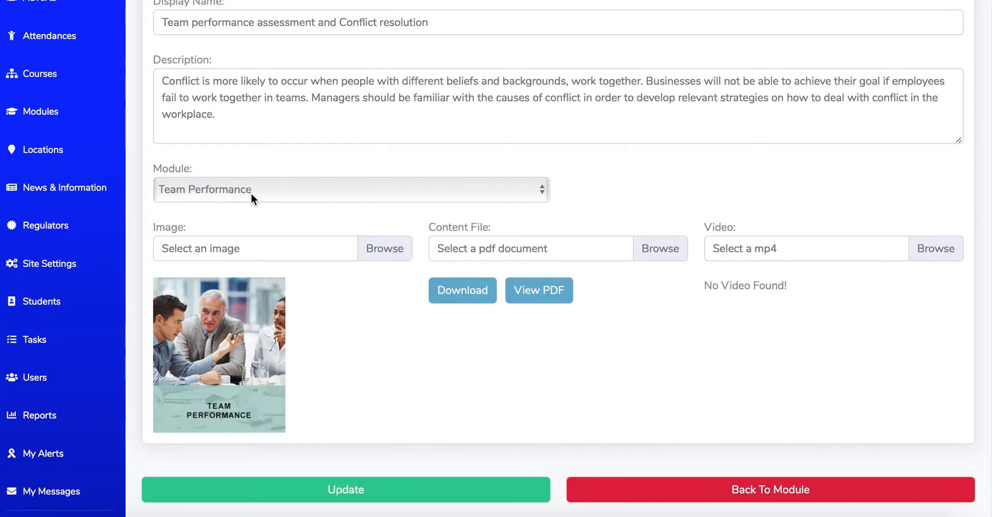
pyautogui.click(250, 193)
pyautogui.click(215, 191)
pyautogui.scroll(-2, 268, 194)
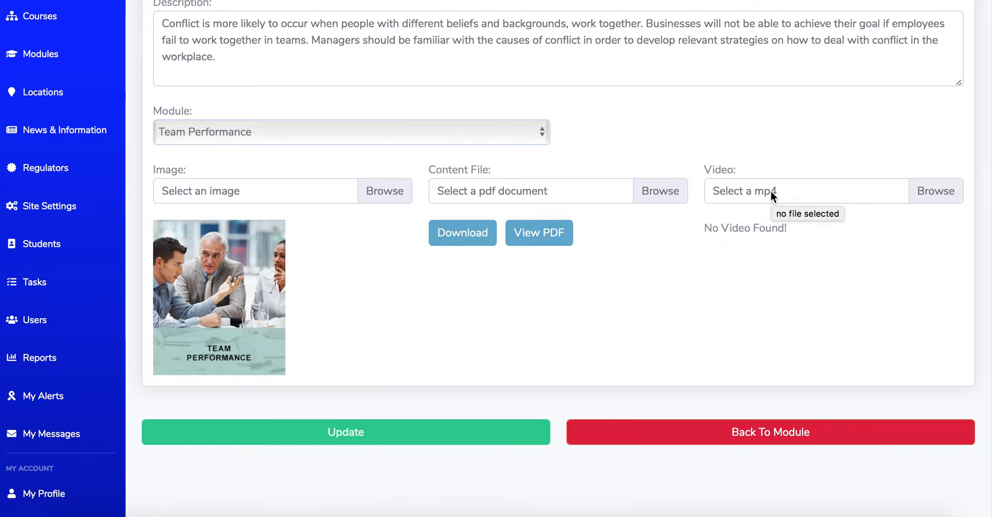
# Check the section's image, content file and video fields, and save the section
pyautogui.scroll(1, 779, 223)
pyautogui.scroll(-1, 777, 230)
pyautogui.scroll(5, 771, 234)
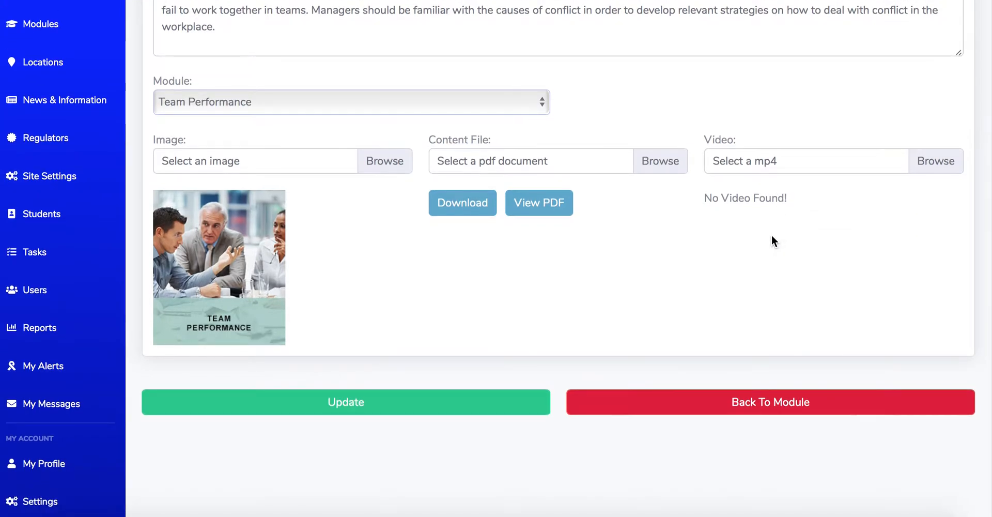
pyautogui.scroll(-6, 770, 237)
pyautogui.scroll(-1, 762, 238)
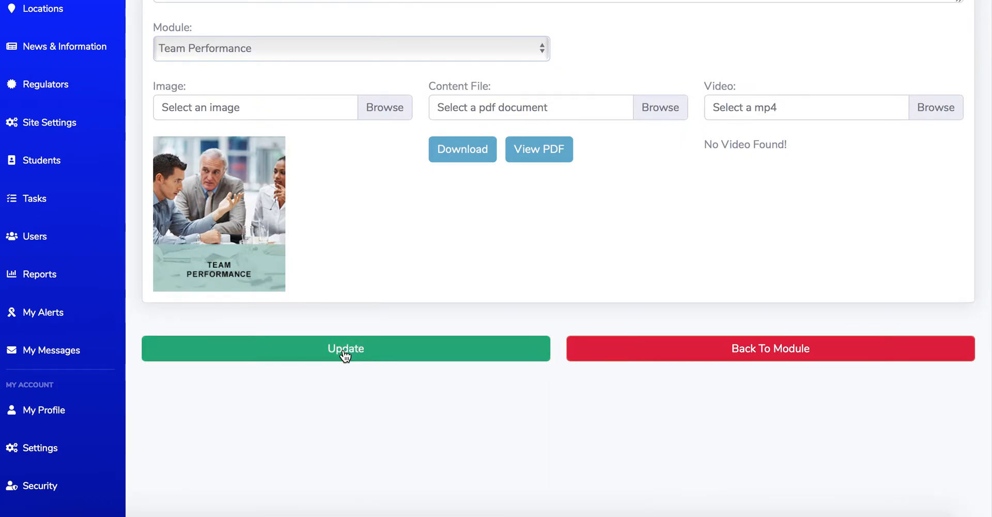
pyautogui.click(344, 351)
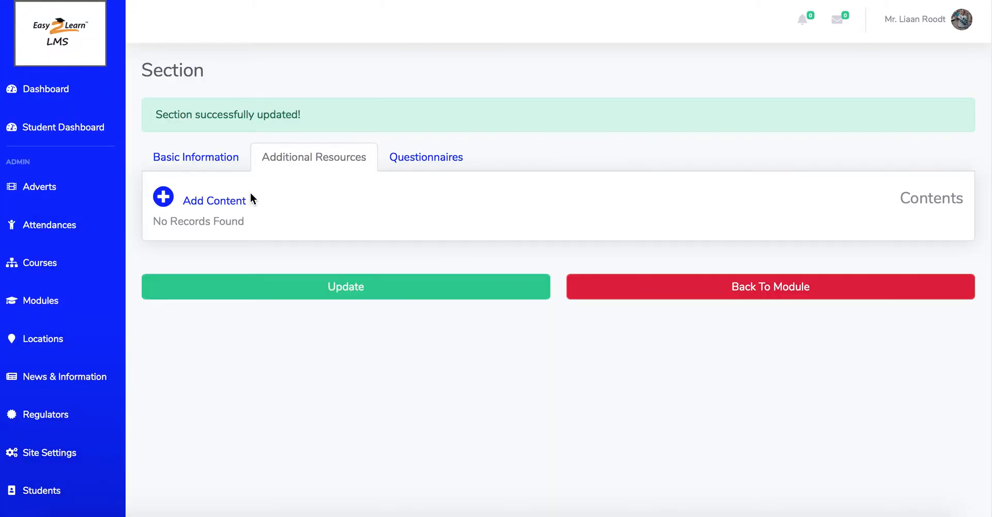
# Look through the section's basic information, additional resources and questionnaires
pyautogui.click(221, 159)
pyautogui.scroll(-6, 389, 206)
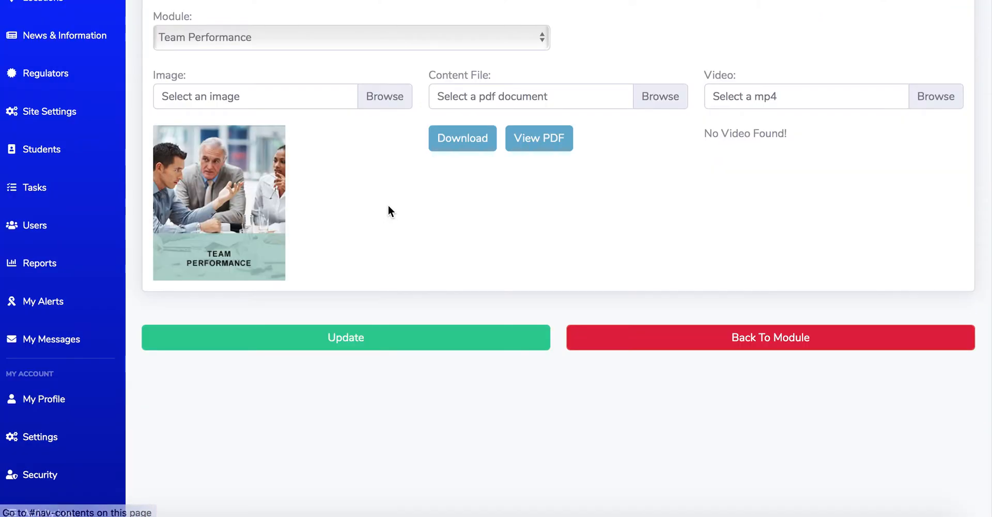
pyautogui.scroll(6, 389, 207)
pyautogui.click(306, 142)
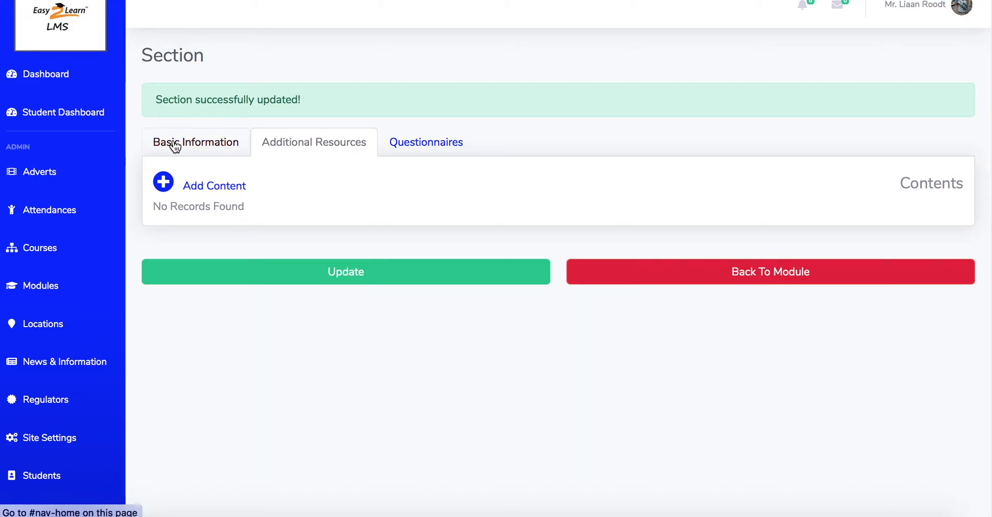
pyautogui.click(408, 148)
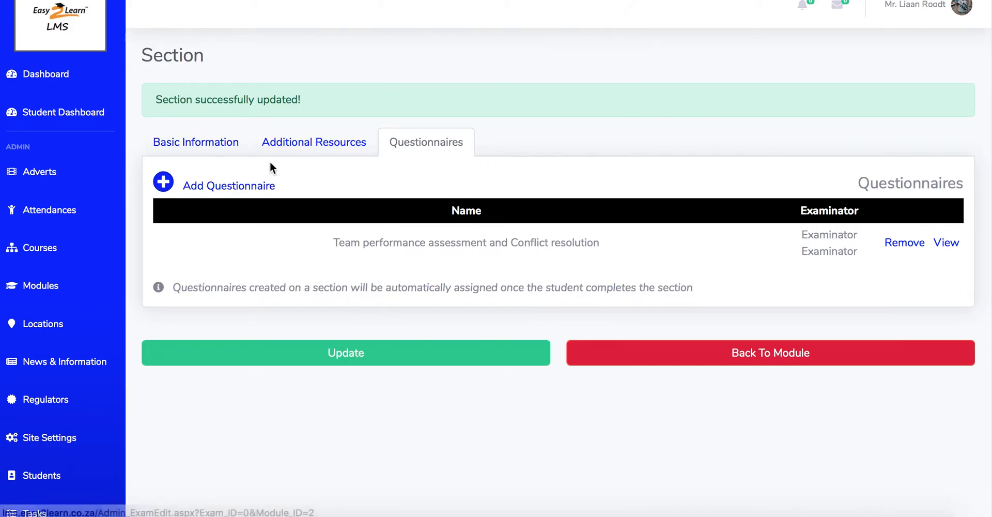
# Open the section's existing questionnaire and review its display name, description and examinator selection
pyautogui.click(289, 1)
pyautogui.scroll(-1, 368, 103)
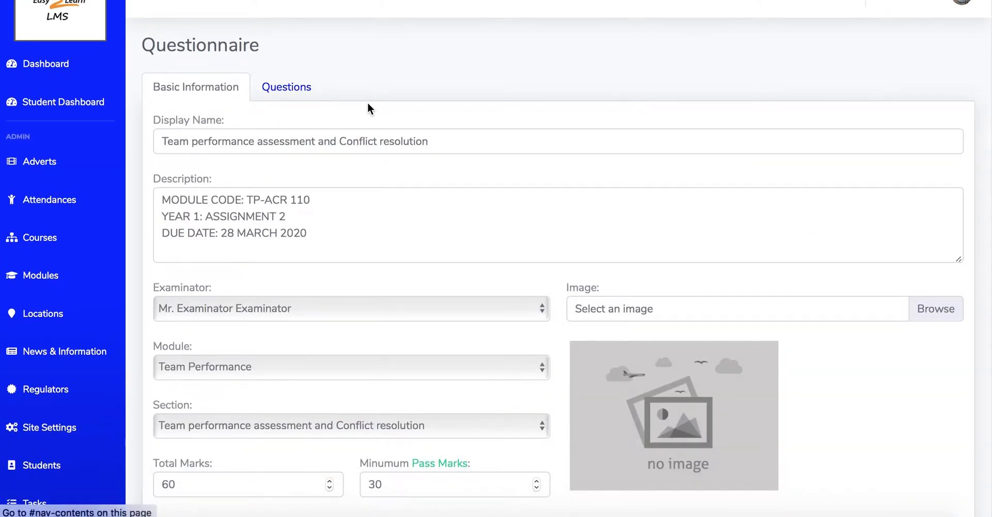
pyautogui.scroll(1, 263, 105)
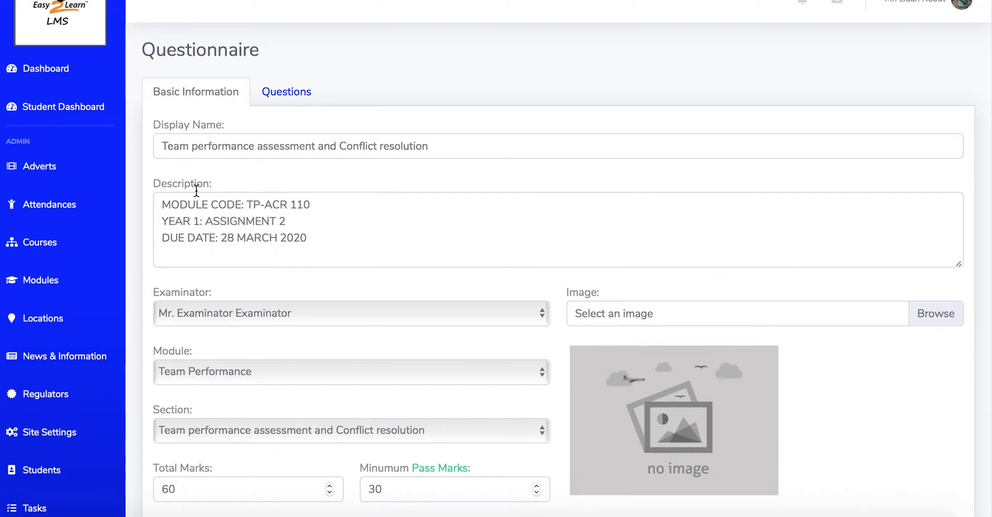
pyautogui.scroll(-3, 197, 191)
pyautogui.click(236, 255)
pyautogui.click(225, 254)
pyautogui.scroll(-2, 247, 275)
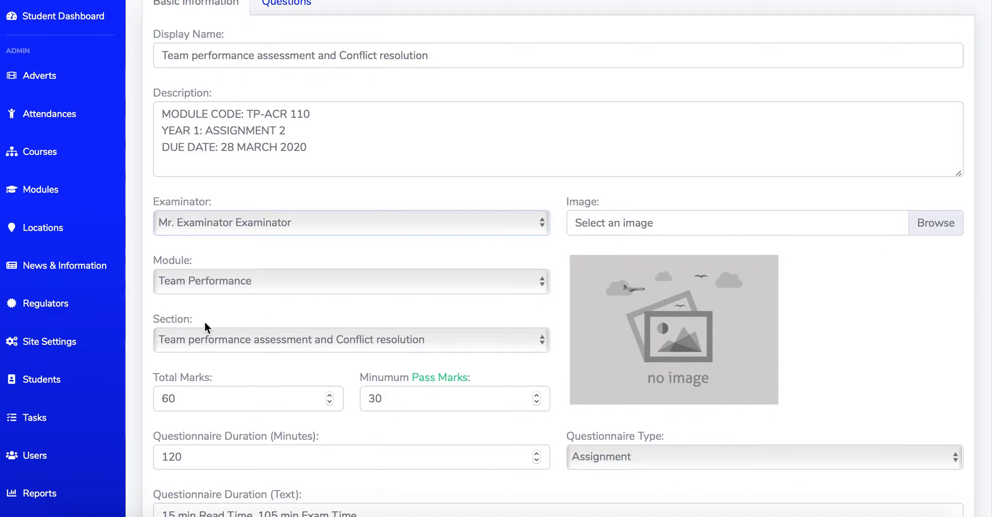
# Review the questionnaire's section, marks and duration, and check the available questionnaire types, keeping Assignment
pyautogui.scroll(-1, 154, 327)
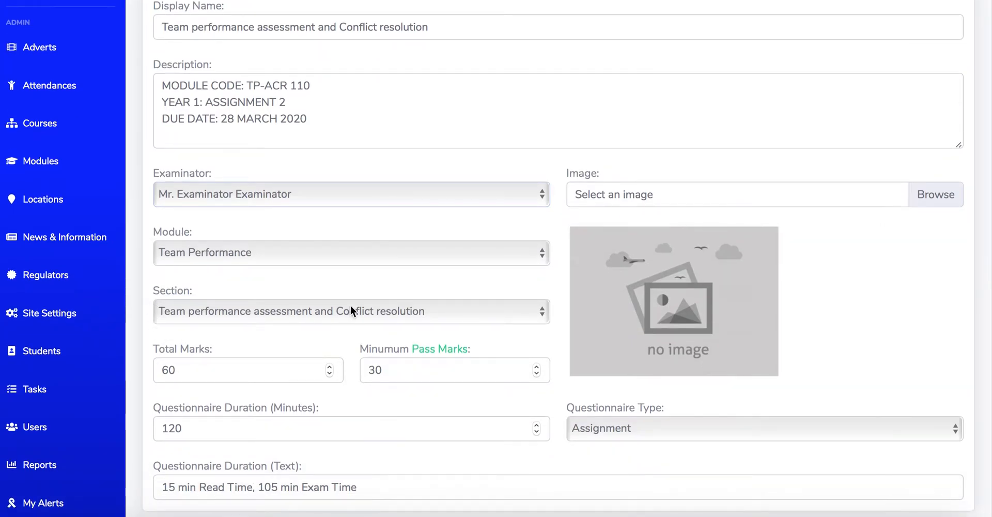
pyautogui.scroll(-1, 350, 305)
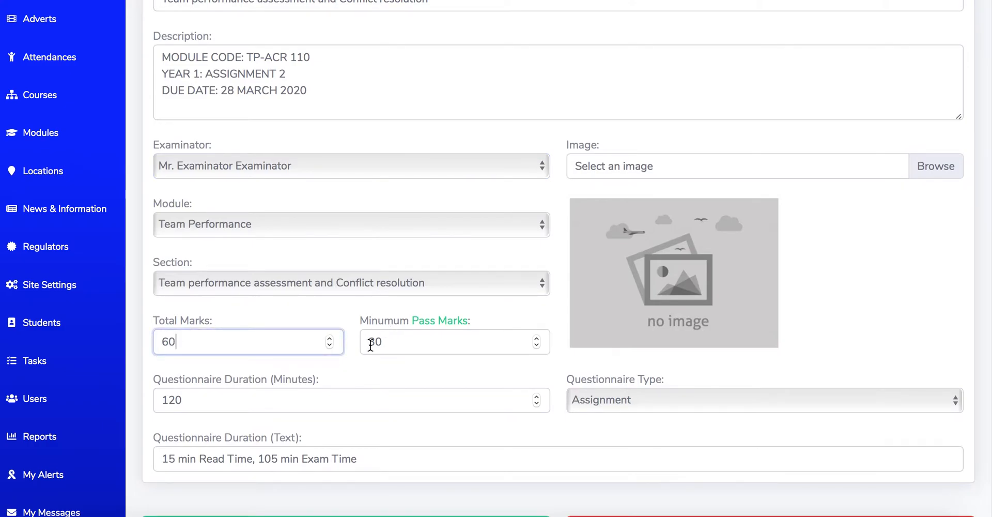
pyautogui.scroll(-1, 263, 371)
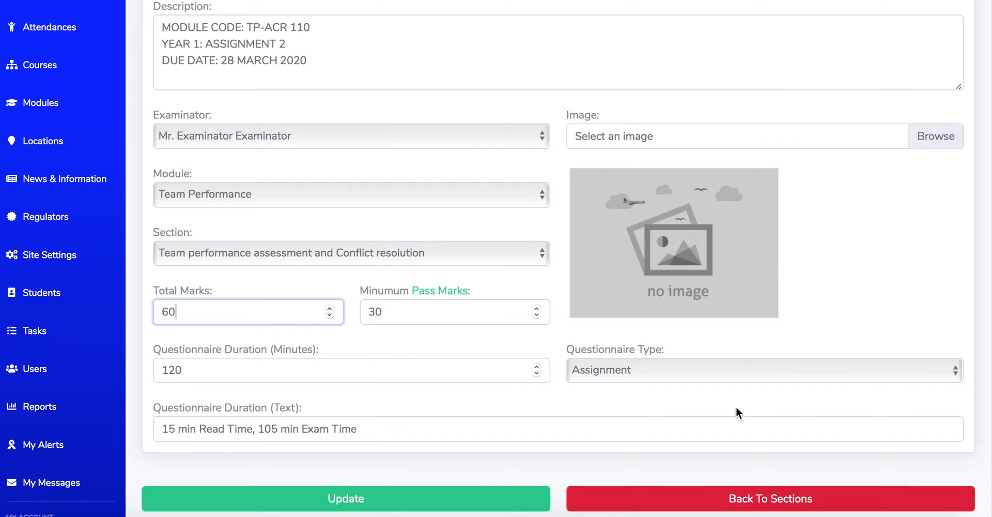
pyautogui.click(634, 371)
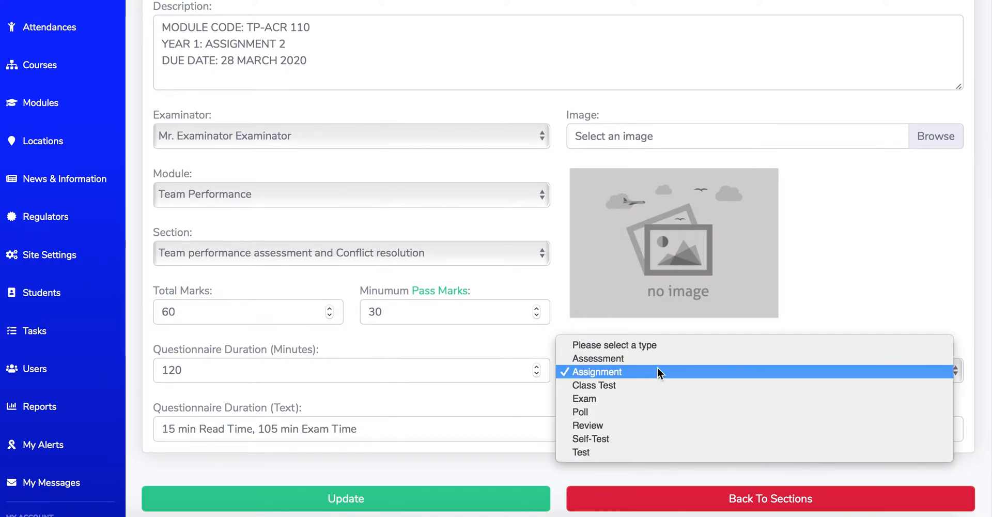
pyautogui.click(492, 386)
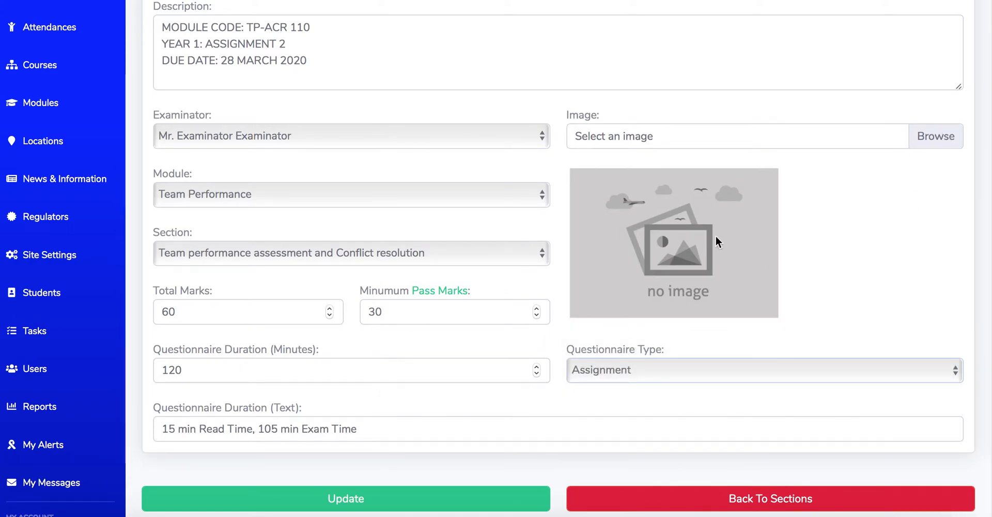
# Save the questionnaire and open the Activity 1 question from its list of questions
pyautogui.scroll(-2, 508, 361)
pyautogui.scroll(5, 507, 248)
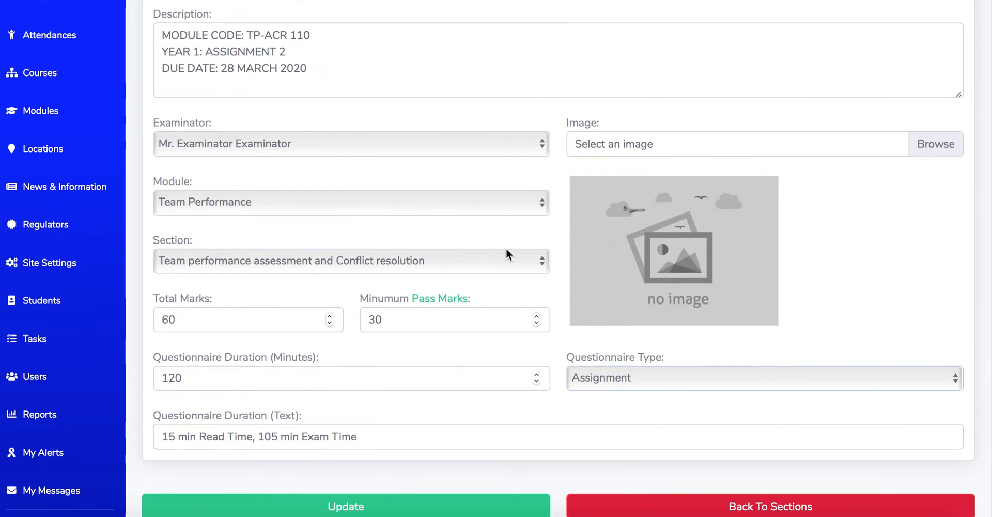
pyautogui.scroll(-10, 538, 251)
pyautogui.click(342, 214)
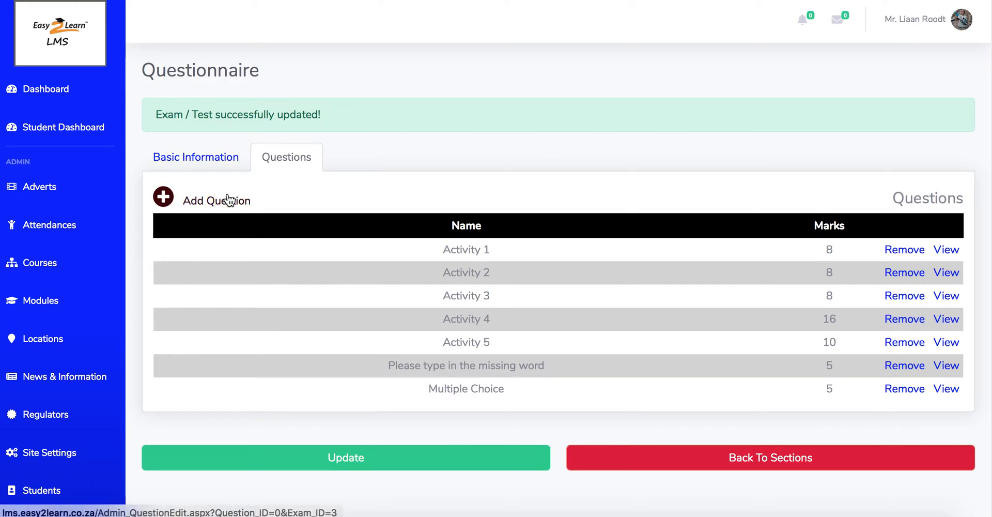
pyautogui.click(956, 250)
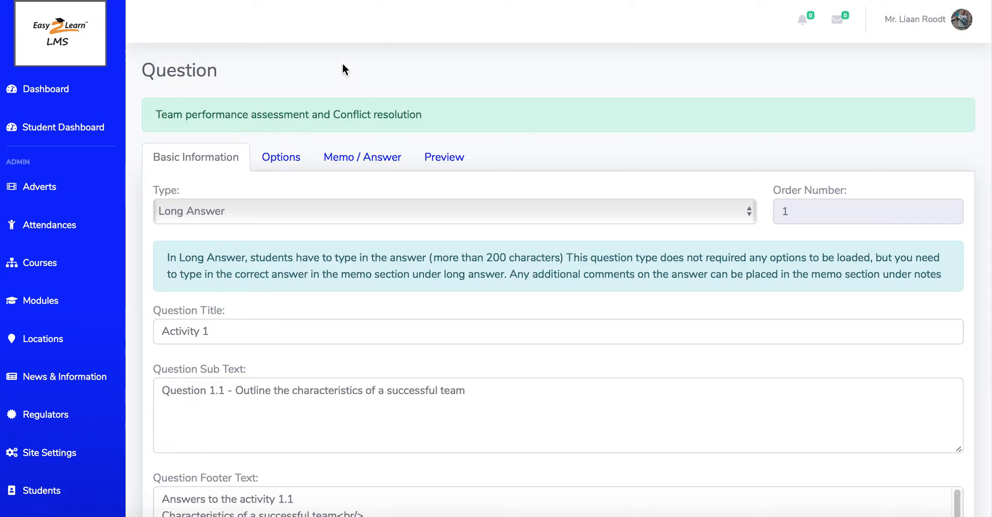
# Examine the available question types for Activity 1, keeping Long Answer
pyautogui.scroll(-3, 362, 135)
pyautogui.scroll(3, 560, 247)
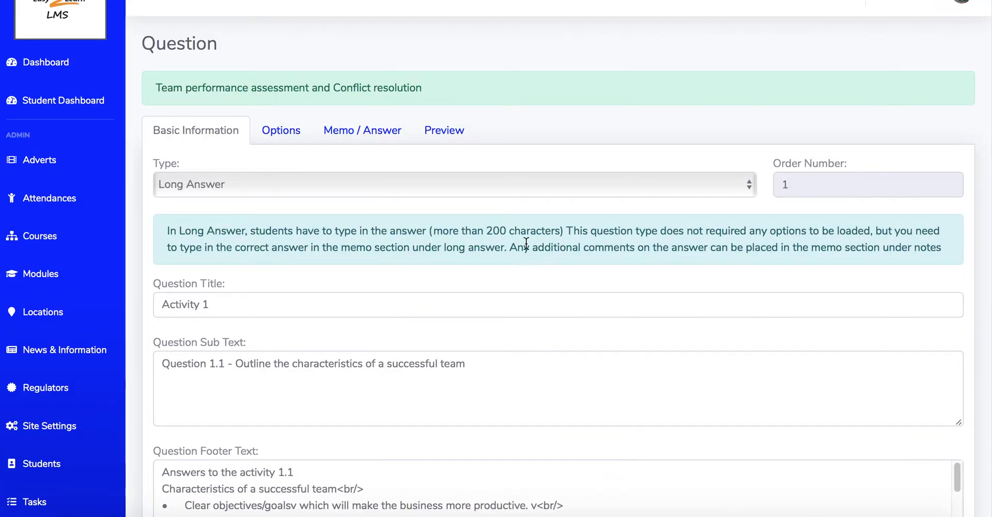
pyautogui.click(231, 185)
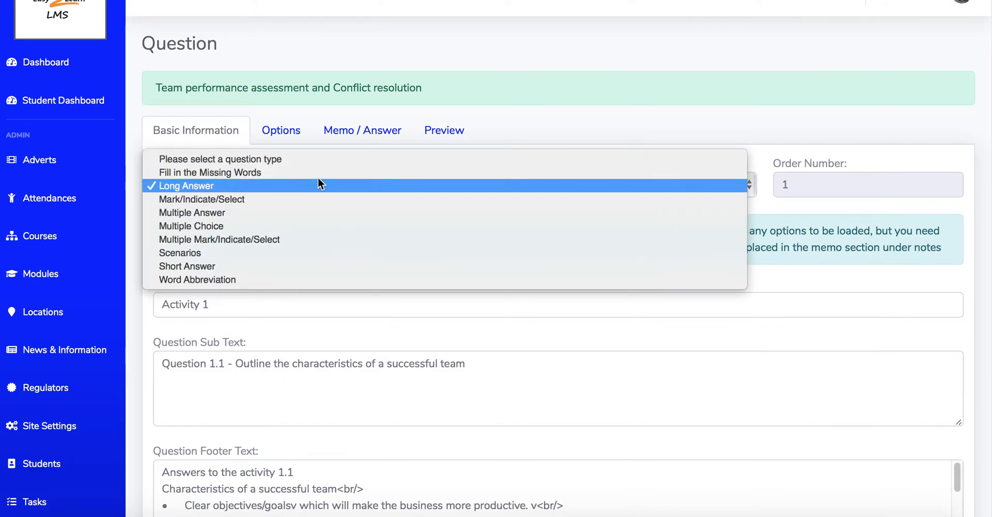
pyautogui.click(557, 116)
pyautogui.scroll(-1, 289, 215)
pyautogui.scroll(-1, 300, 211)
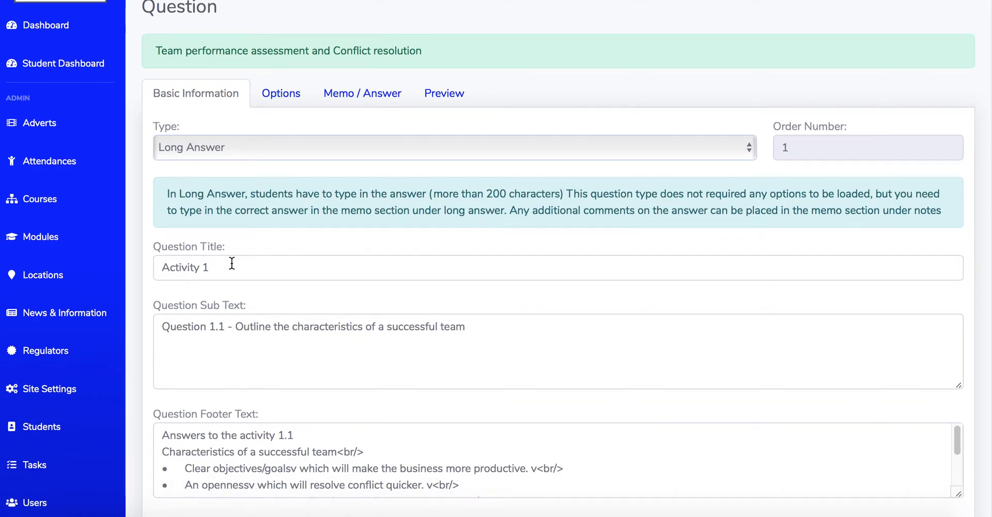
# Read through the Activity 1 question's title, sub text and footer text
pyautogui.scroll(-1, 232, 264)
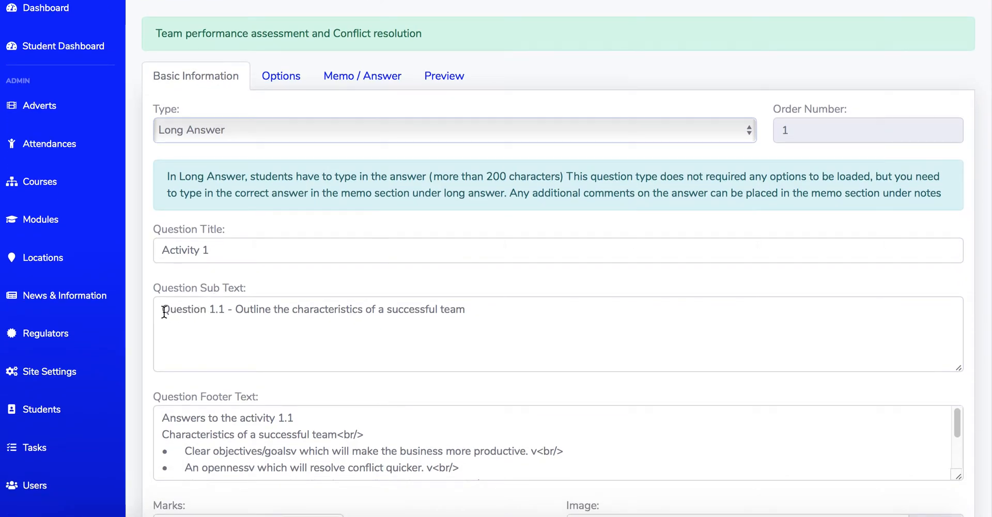
pyautogui.scroll(-1, 164, 311)
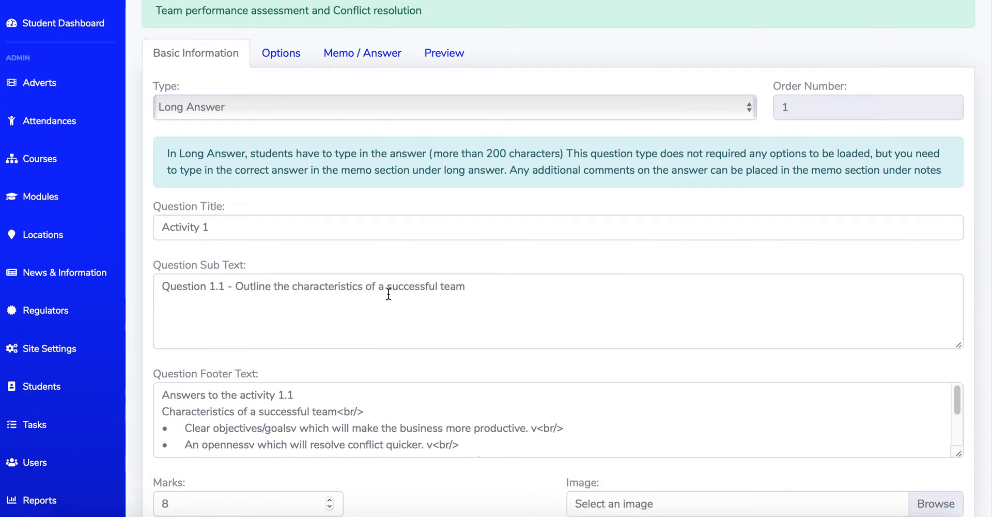
pyautogui.scroll(-1, 312, 357)
pyautogui.scroll(-3, 206, 362)
pyautogui.scroll(-5, 284, 371)
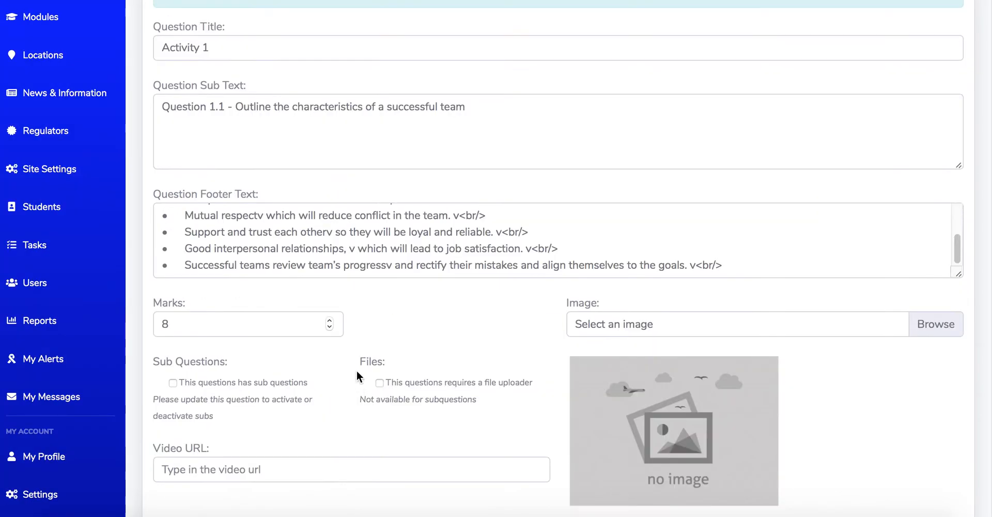
pyautogui.scroll(-1, 248, 217)
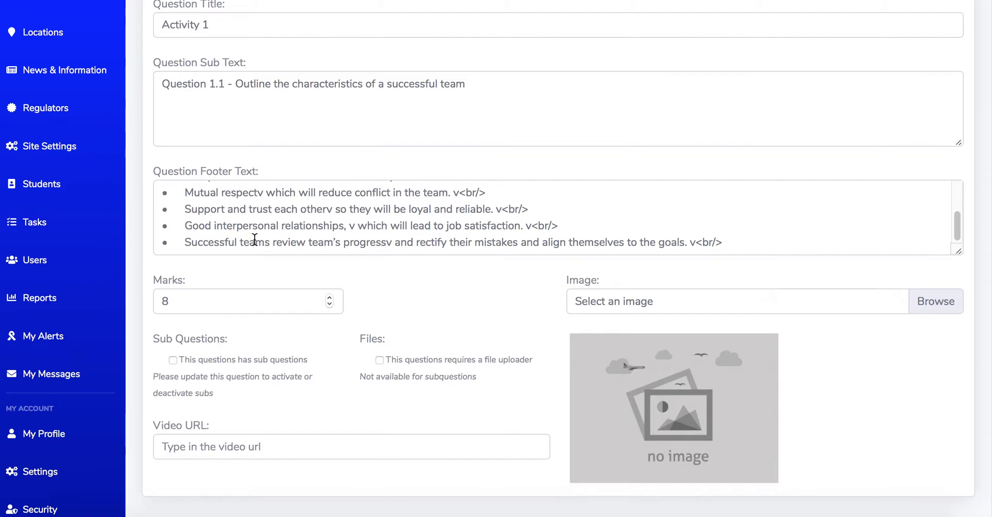
# Check the marks and remaining settings of Activity 1, save the question and show its preview
pyautogui.click(166, 304)
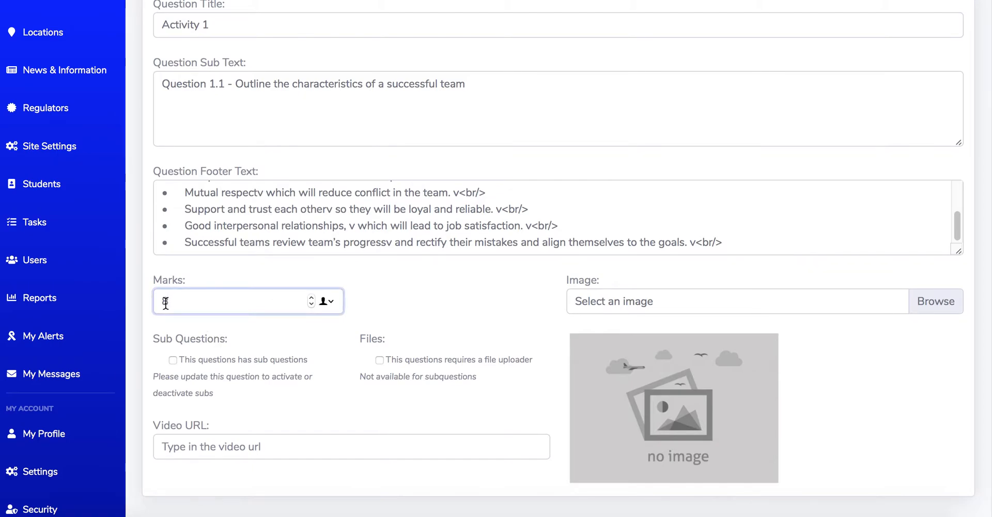
pyautogui.scroll(-2, 178, 304)
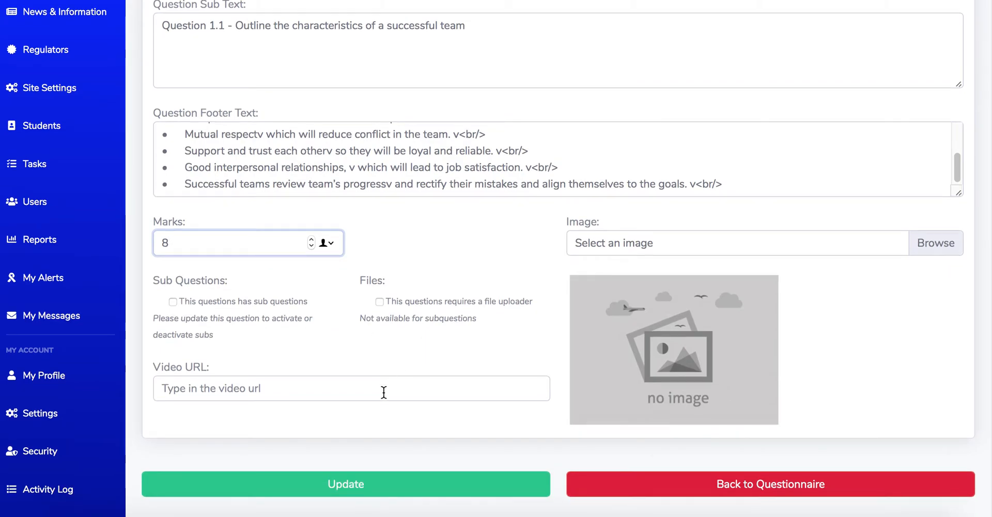
pyautogui.scroll(-2, 370, 451)
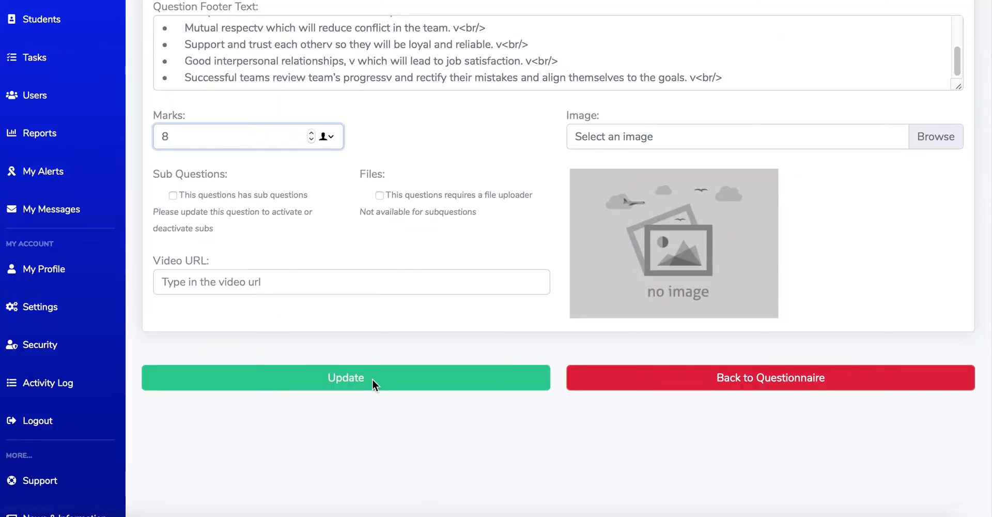
pyautogui.click(373, 379)
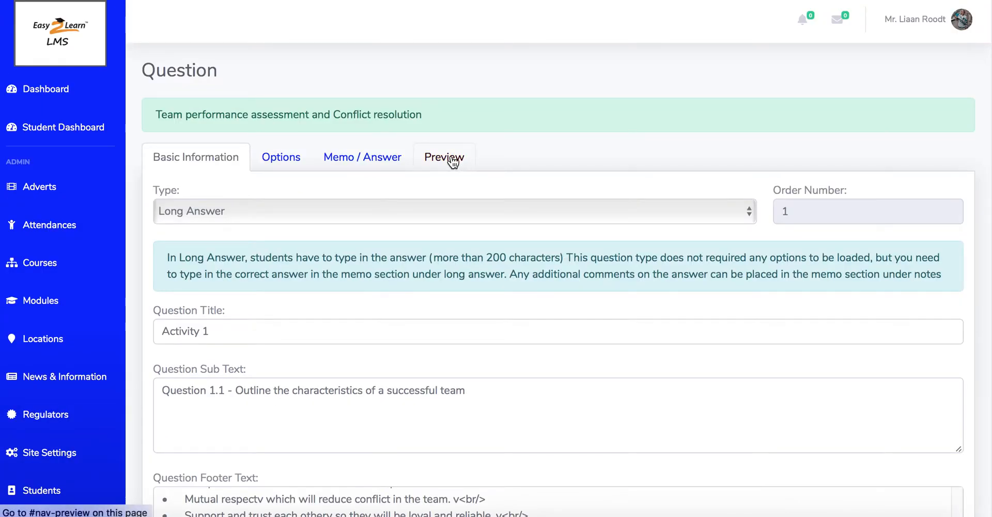
pyautogui.click(453, 162)
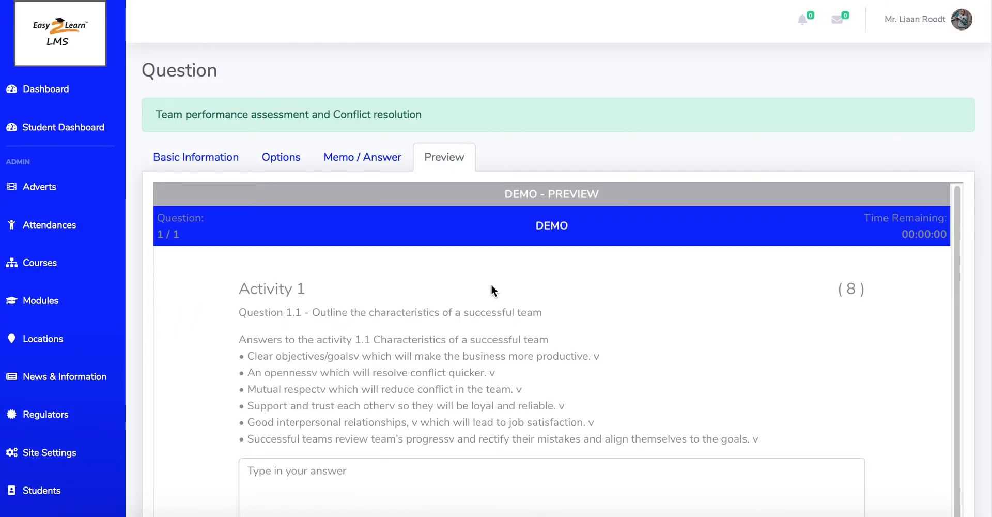
# Examine the Activity 1 preview, including its question text, marks, answer field and navigation options
pyautogui.scroll(-5, 562, 348)
pyautogui.scroll(5, 773, 330)
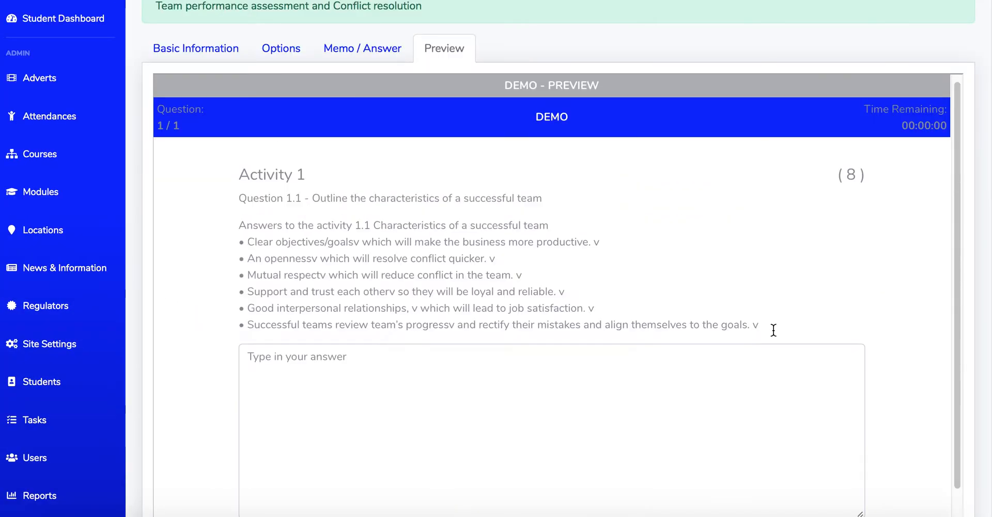
pyautogui.scroll(-3, 897, 384)
pyautogui.scroll(3, 899, 378)
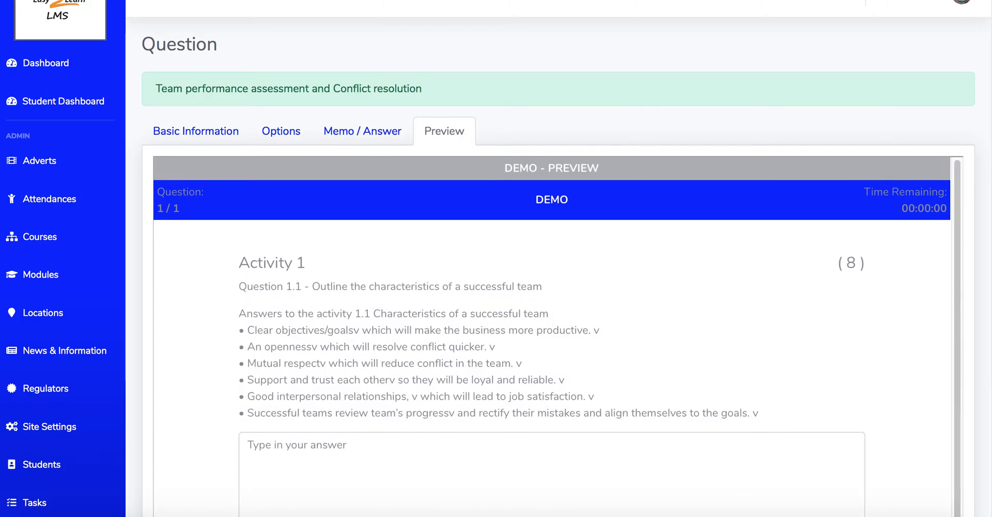
pyautogui.moveTo(866, 264); pyautogui.dragTo(844, 264)
pyautogui.scroll(-5, 306, 323)
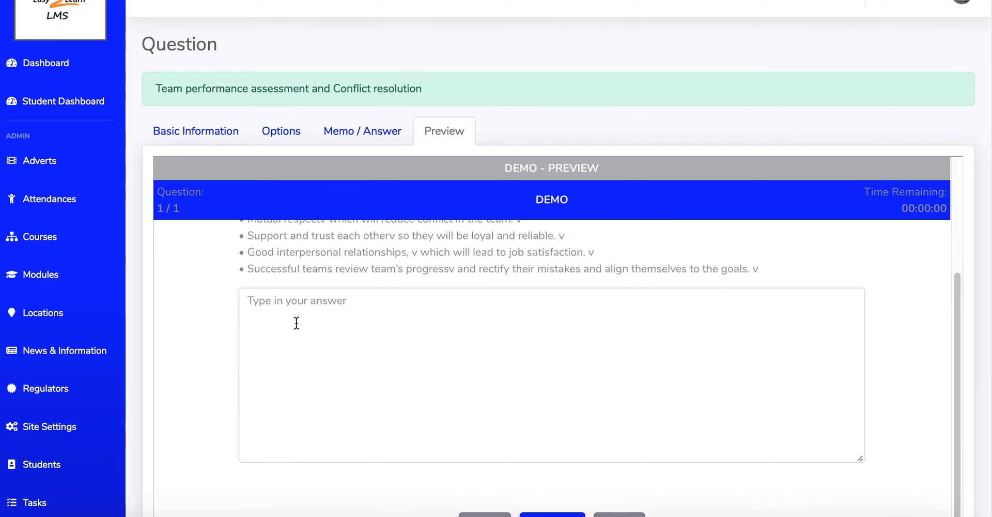
pyautogui.click(398, 215)
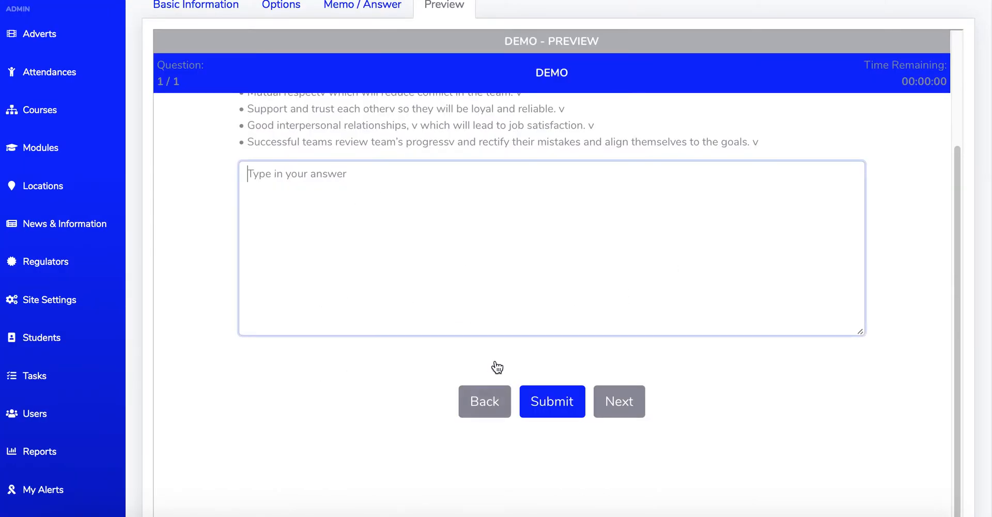
pyautogui.scroll(-3, 643, 387)
pyautogui.scroll(8, 353, 213)
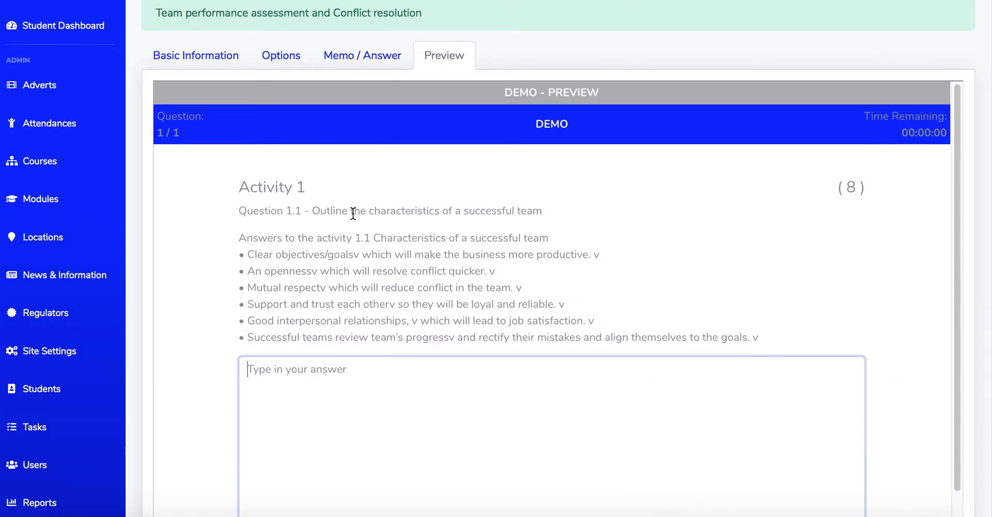
# Return to the basic information of Activity 1, look over its fields and update the question
pyautogui.click(213, 157)
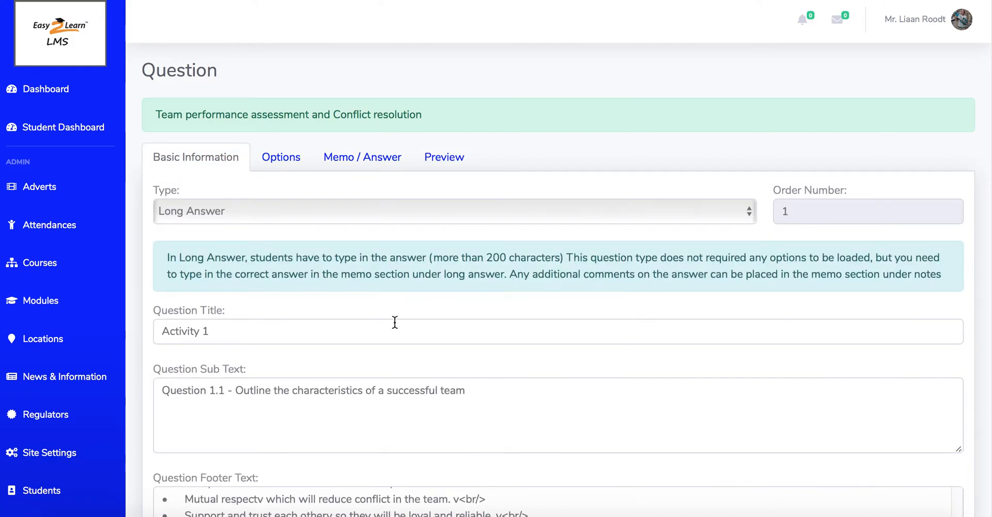
pyautogui.scroll(-10, 392, 320)
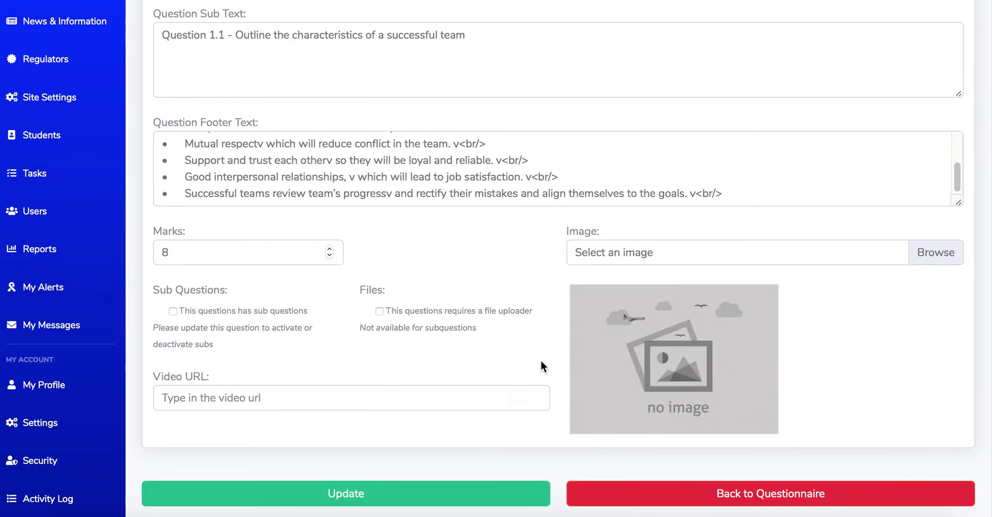
pyautogui.scroll(5, 542, 367)
pyautogui.scroll(-2, 545, 362)
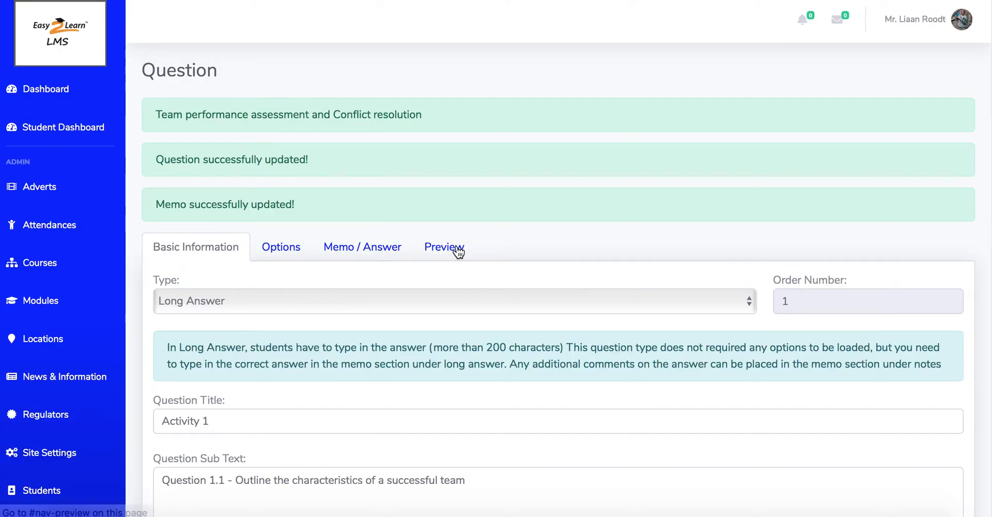
# Go back to the questionnaire and open the Activity 2 question from its list of questions
pyautogui.scroll(-10, 455, 251)
pyautogui.click(690, 385)
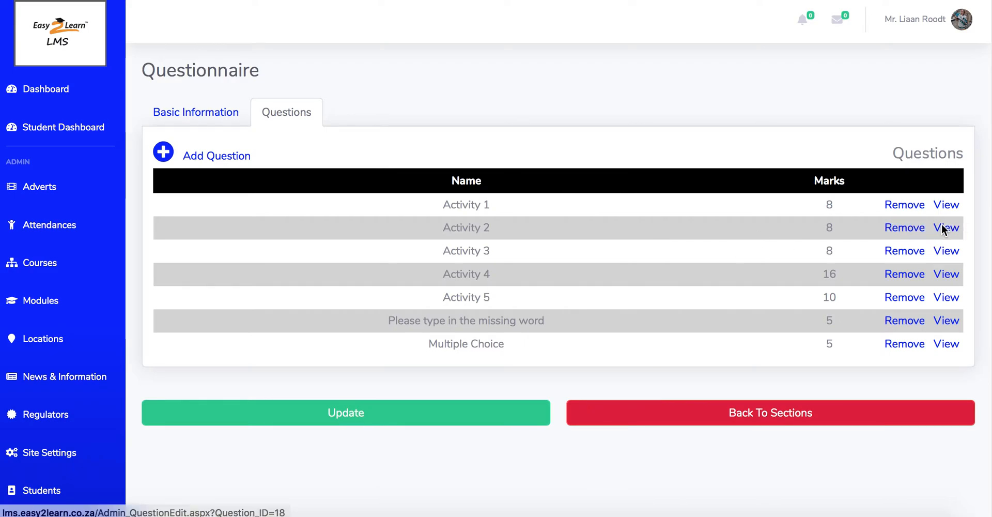
pyautogui.click(948, 228)
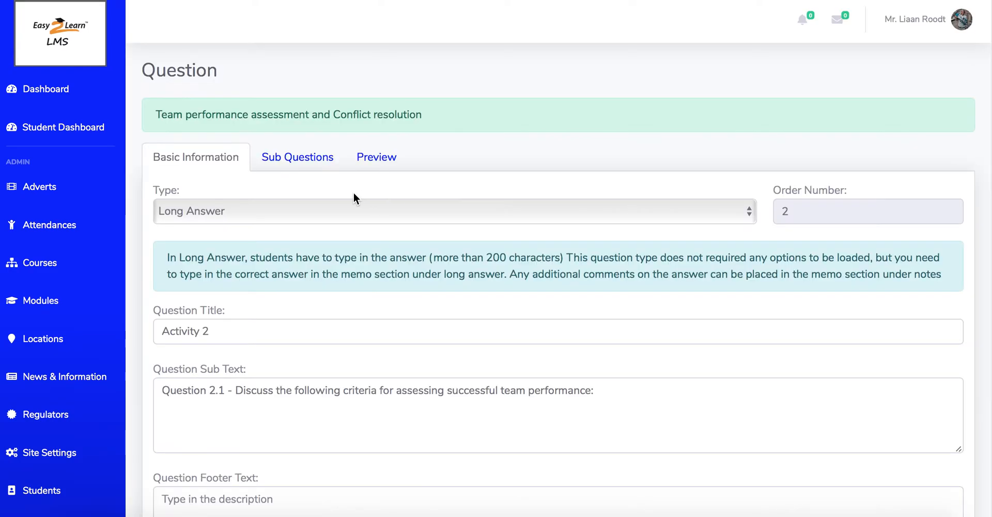
# Check the available question types and the sub questions setting of Activity 2, keeping Long Answer
pyautogui.click(240, 204)
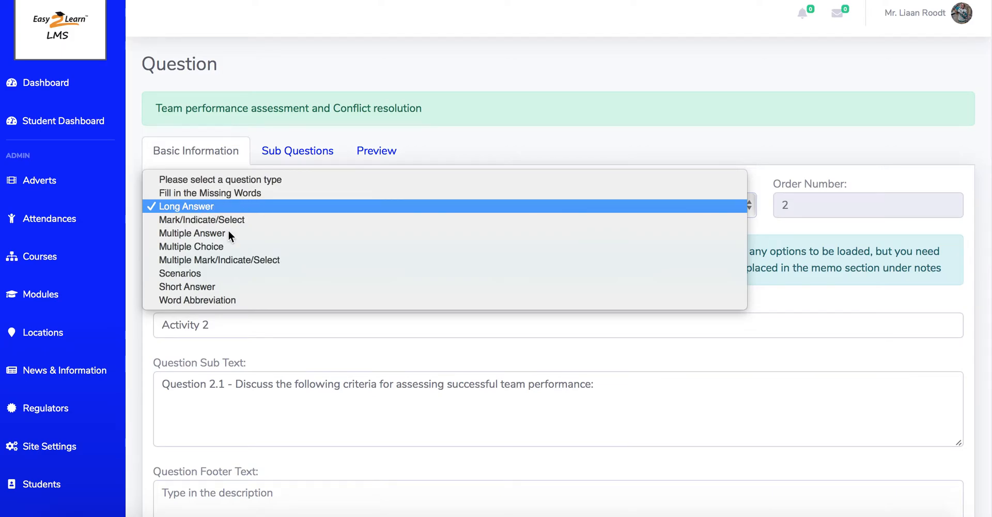
pyautogui.click(470, 140)
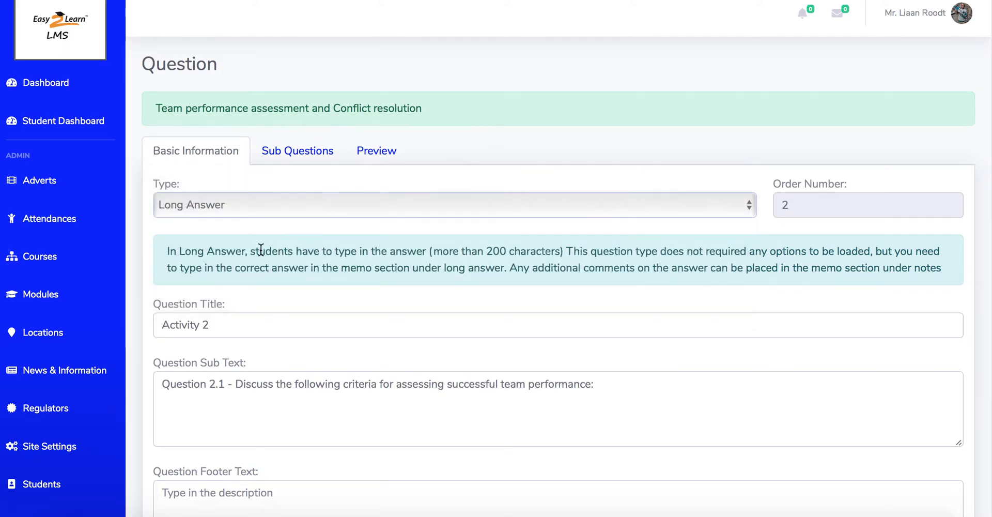
pyautogui.scroll(-1, 248, 251)
pyautogui.scroll(-5, 223, 261)
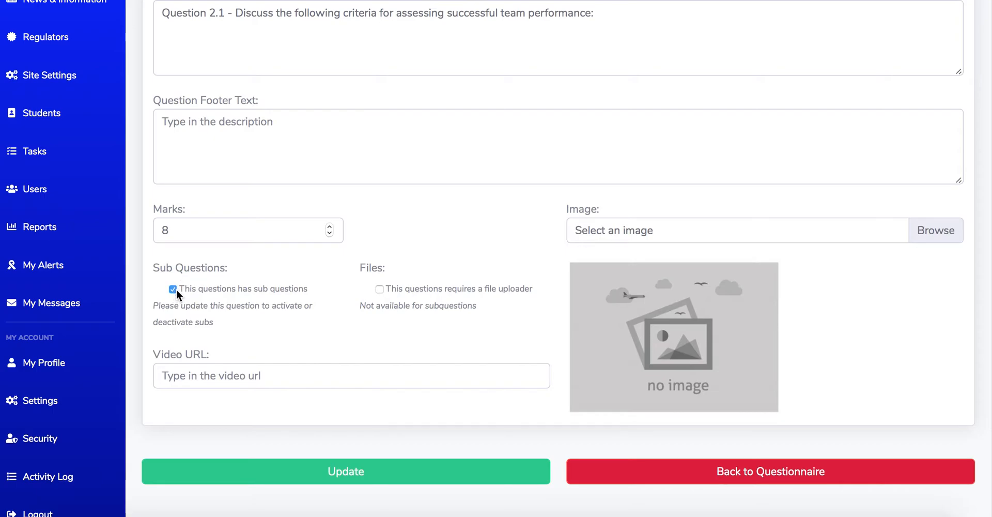
pyautogui.scroll(7, 278, 324)
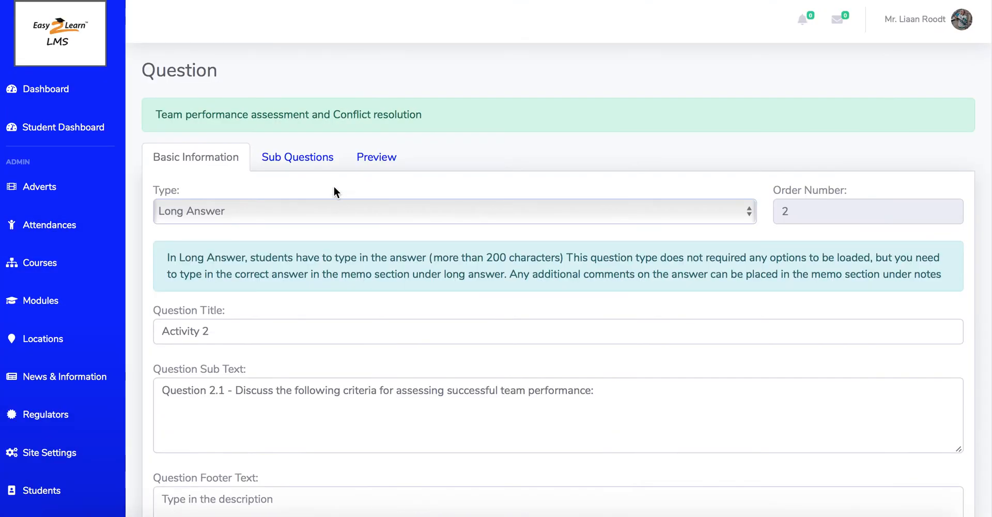
# Open sub question 2.1.1 of Activity 2 and review its title, sub text, marks and remaining settings
pyautogui.click(317, 169)
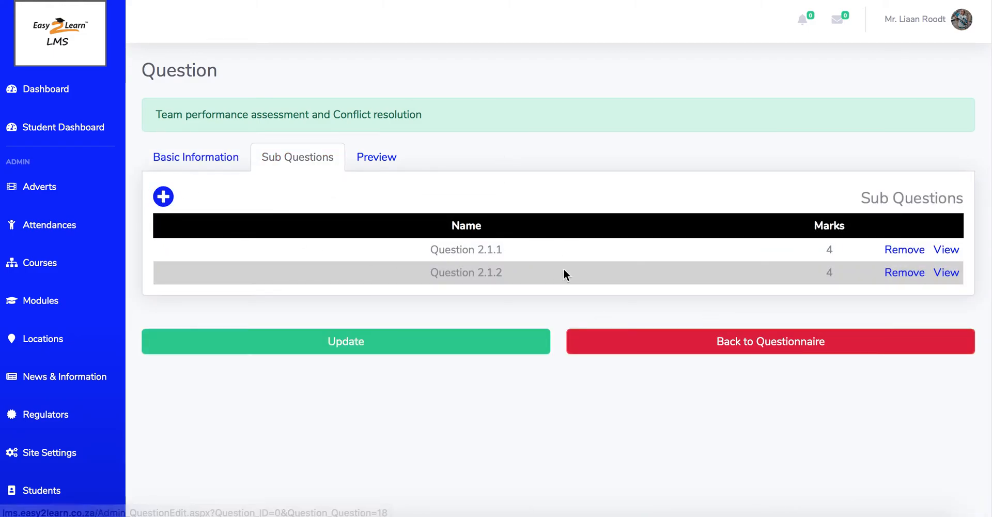
pyautogui.click(946, 250)
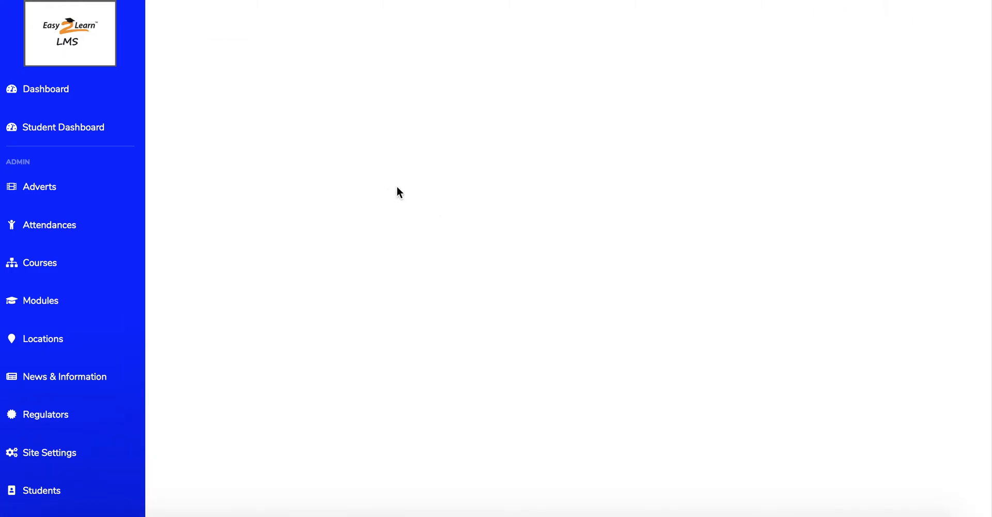
pyautogui.scroll(-5, 237, 237)
pyautogui.scroll(-3, 268, 284)
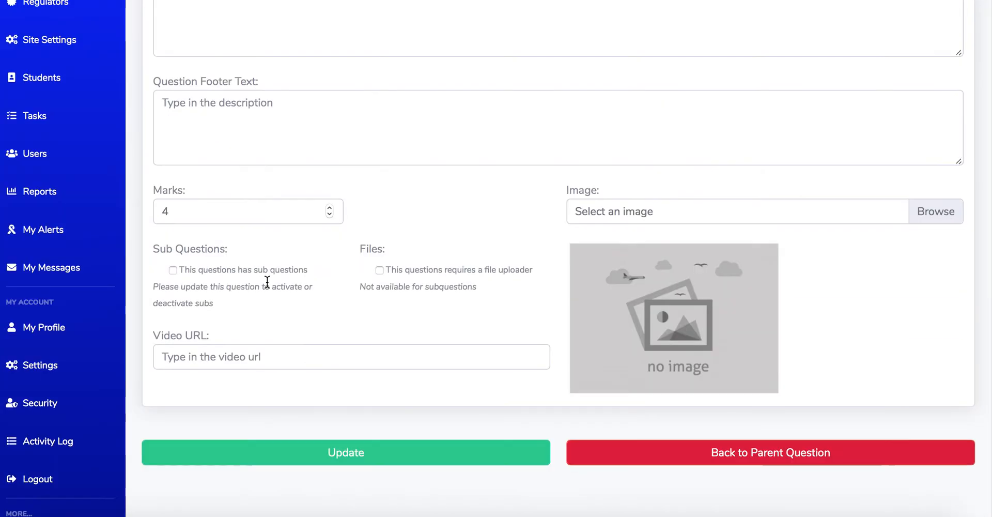
pyautogui.scroll(8, 371, 308)
pyautogui.scroll(-6, 371, 308)
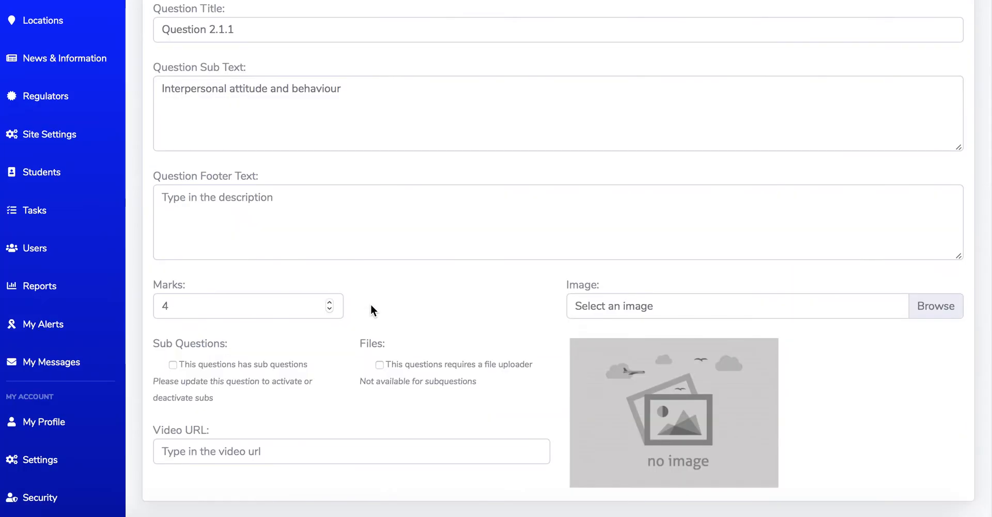
pyautogui.scroll(3, 383, 303)
pyautogui.scroll(-6, 408, 287)
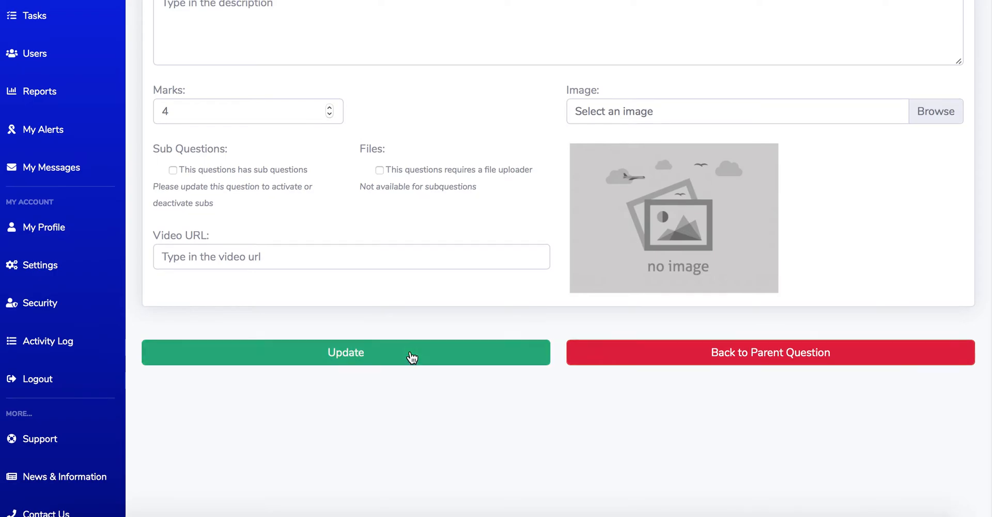
pyautogui.scroll(7, 411, 349)
pyautogui.scroll(-6, 415, 346)
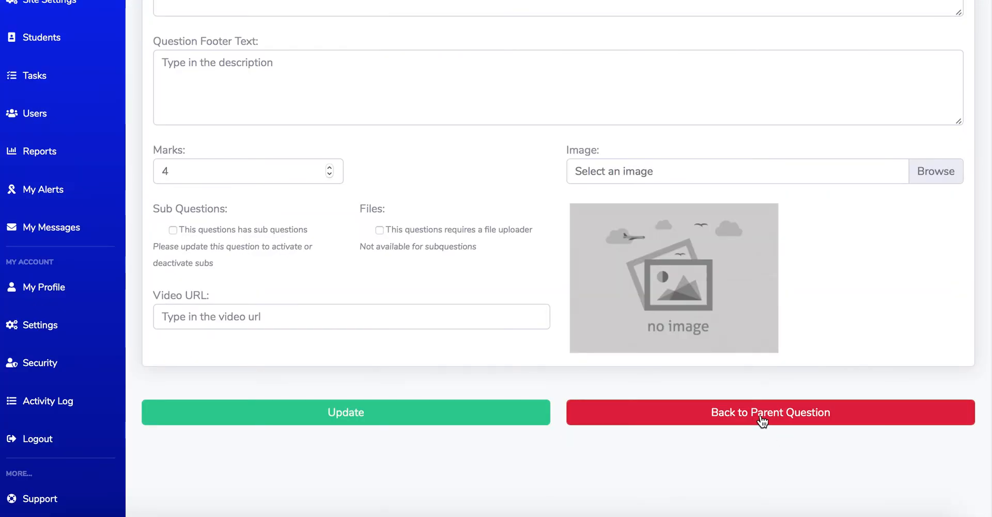
# Return to the parent question, show the Activity 2 preview and check its heading and marks
pyautogui.click(764, 423)
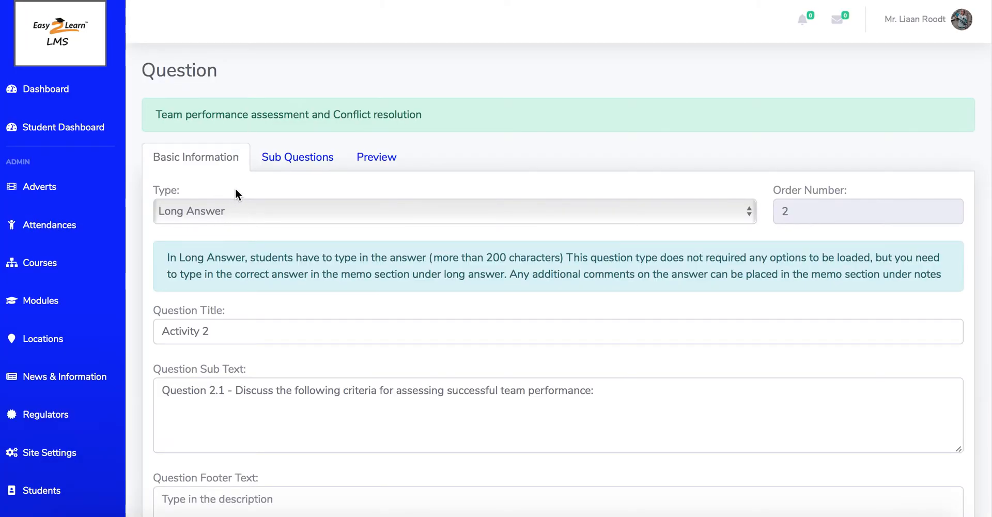
pyautogui.click(380, 161)
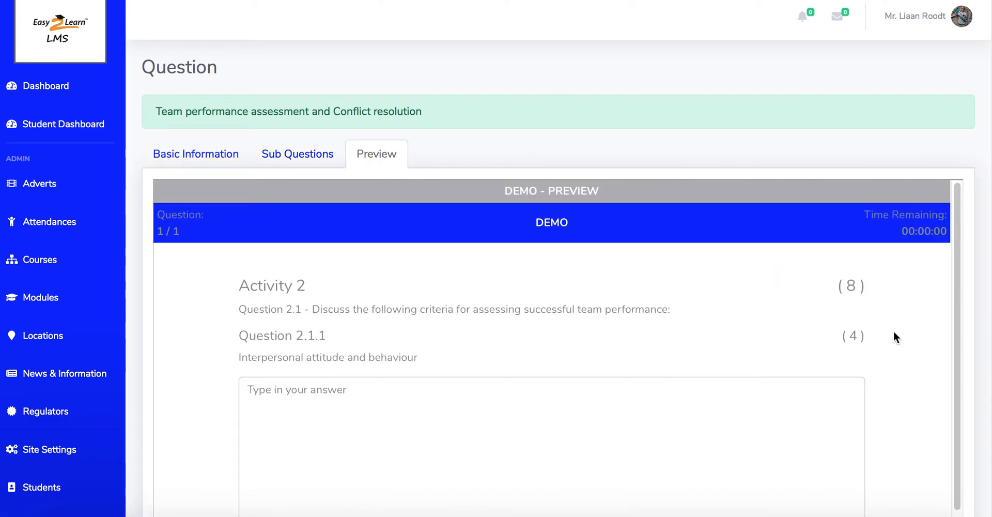
pyautogui.scroll(-1, 974, 230)
pyautogui.moveTo(250, 262); pyautogui.dragTo(851, 260)
pyautogui.click(770, 305)
pyautogui.scroll(-1, 286, 255)
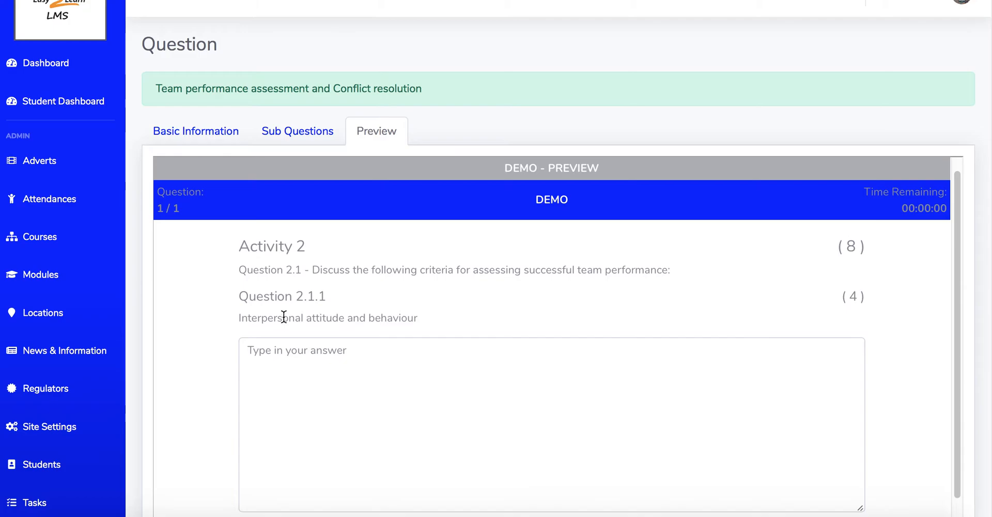
# Examine the answer fields of sub questions 2.1.1 and 2.1.2 in the preview, and return to the questionnaire's questions
pyautogui.scroll(-1, 277, 271)
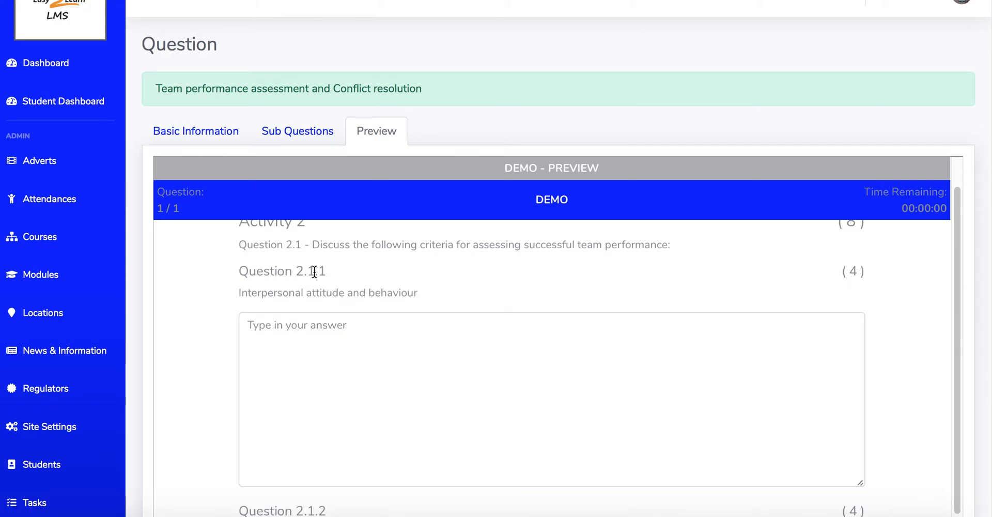
pyautogui.scroll(-1, 378, 355)
pyautogui.click(339, 348)
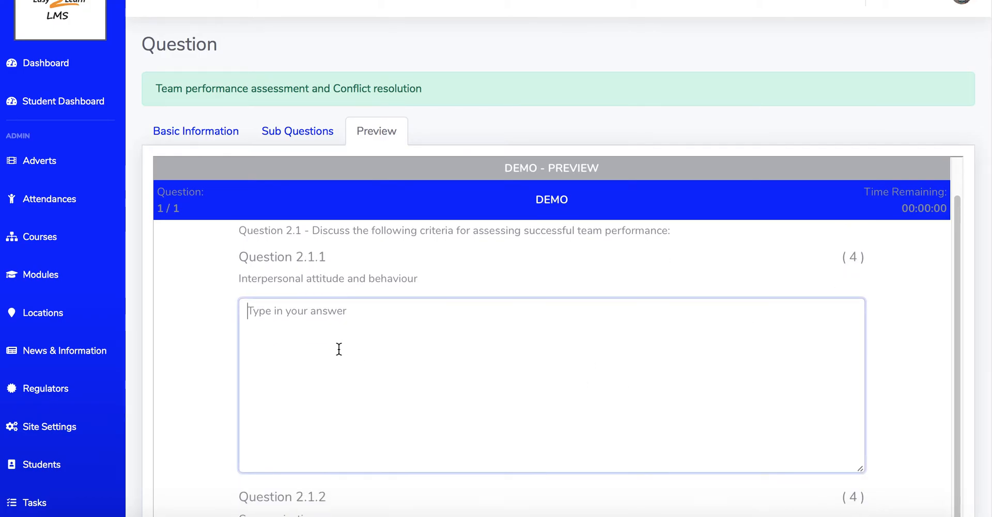
pyautogui.scroll(-4, 339, 391)
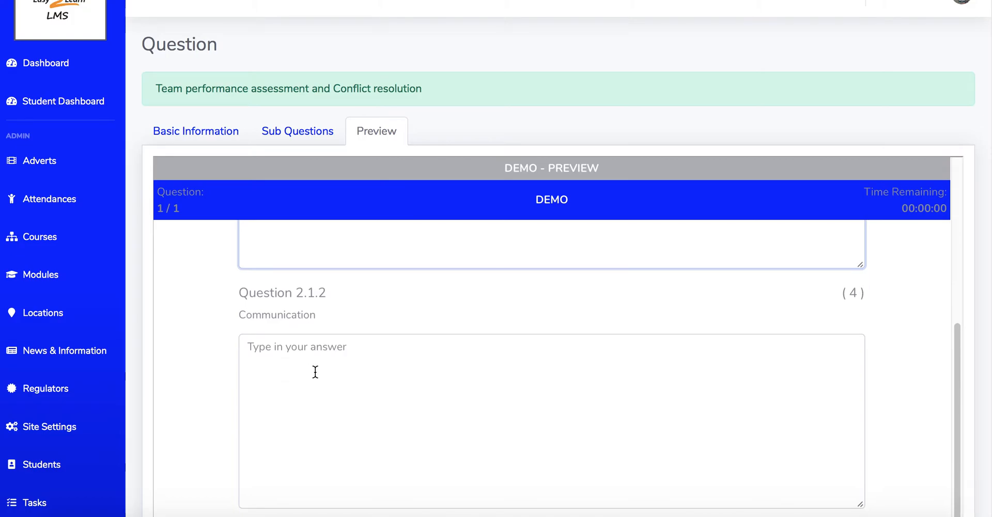
pyautogui.scroll(-1, 497, 369)
pyautogui.scroll(-3, 326, 354)
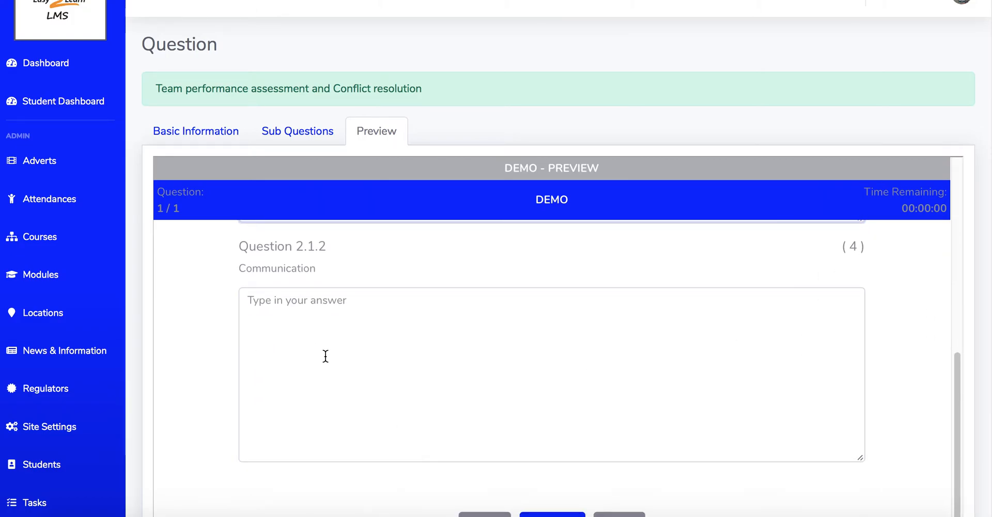
pyautogui.scroll(-1, 609, 381)
pyautogui.scroll(-3, 813, 395)
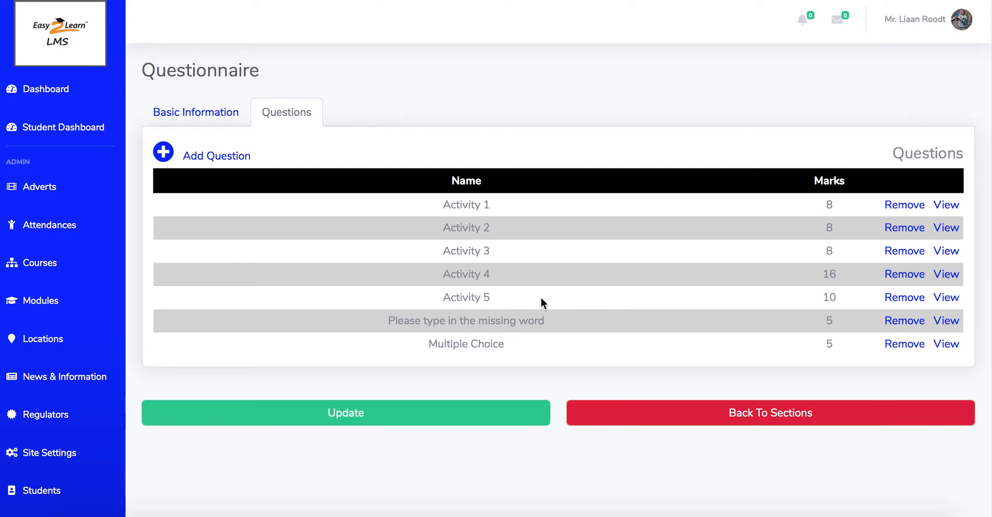
# Open the Multiple Choice question and check the available question types, keeping Multiple Choice
pyautogui.click(951, 345)
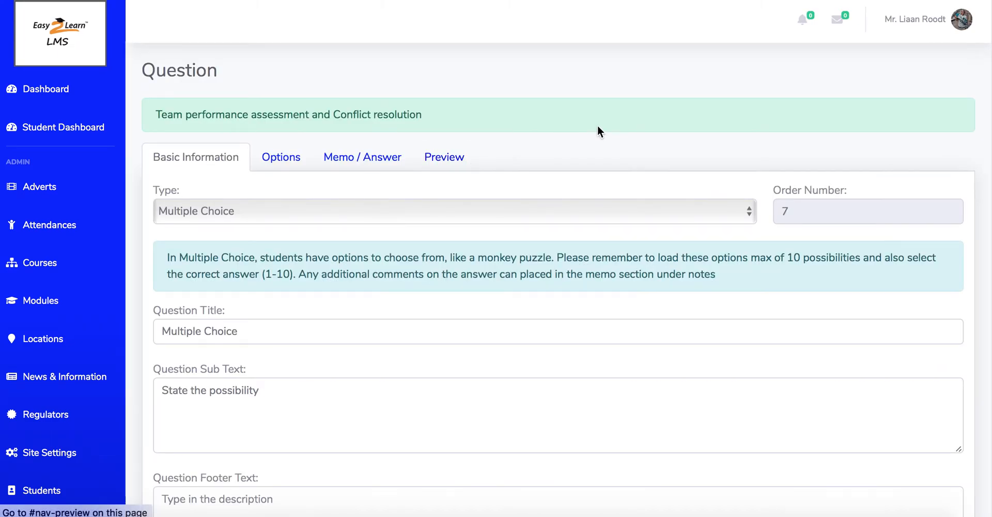
pyautogui.scroll(-1, 600, 130)
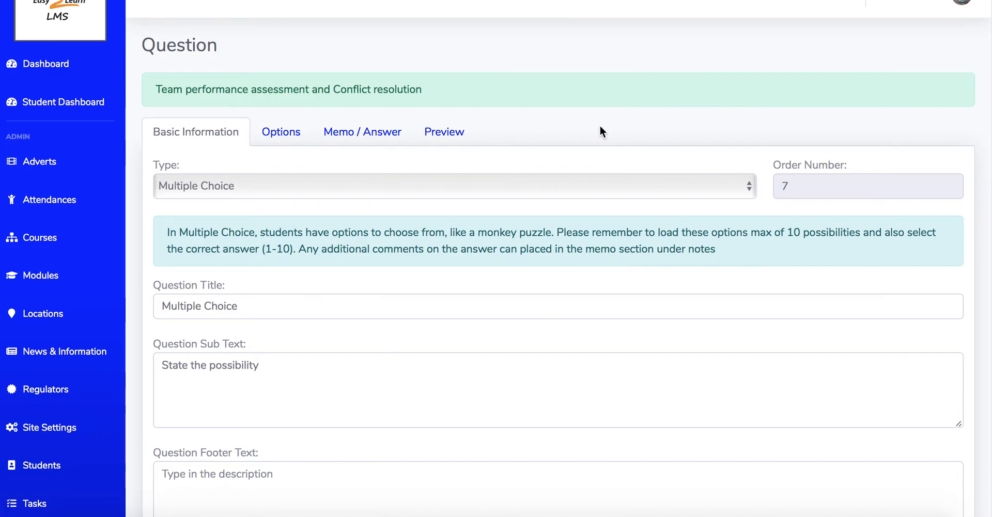
pyautogui.click(215, 187)
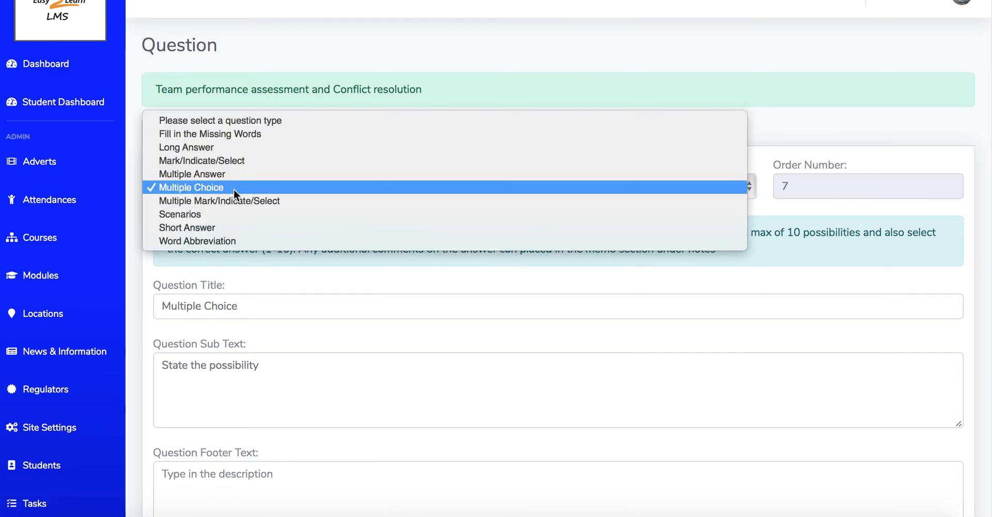
pyautogui.click(489, 53)
# Read through the Multiple Choice question's title, sub text, footer text, marks and remaining settings
pyautogui.scroll(-1, 186, 268)
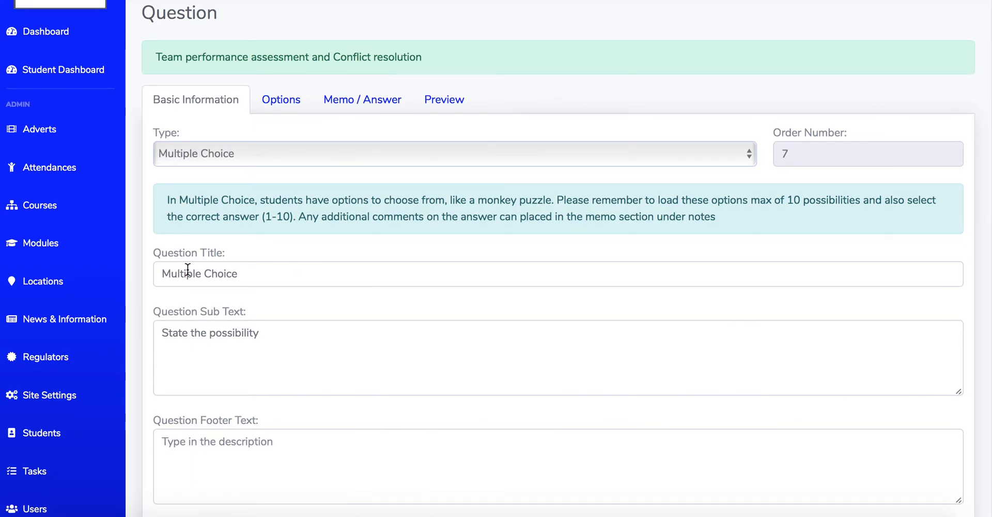
pyautogui.scroll(-1, 186, 269)
pyautogui.moveTo(227, 245); pyautogui.dragTo(171, 305)
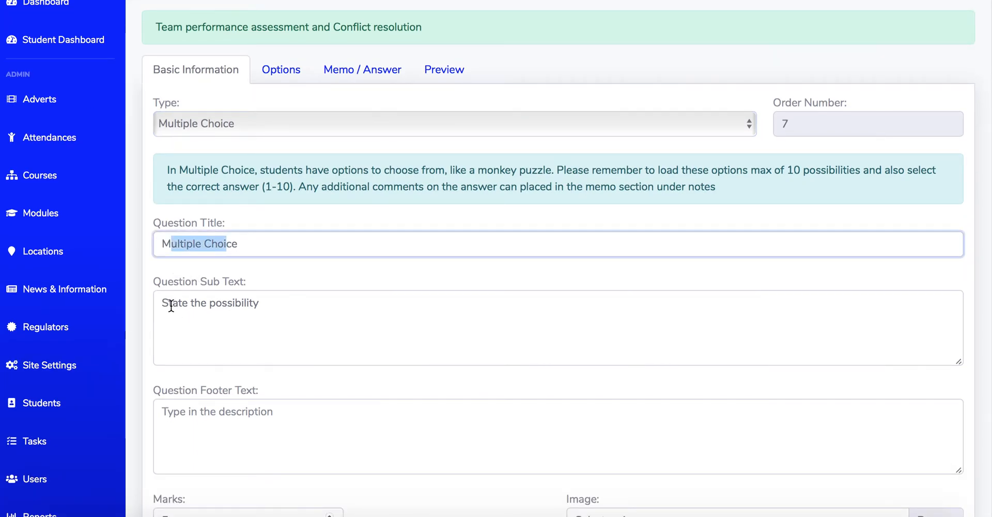
pyautogui.scroll(-3, 174, 300)
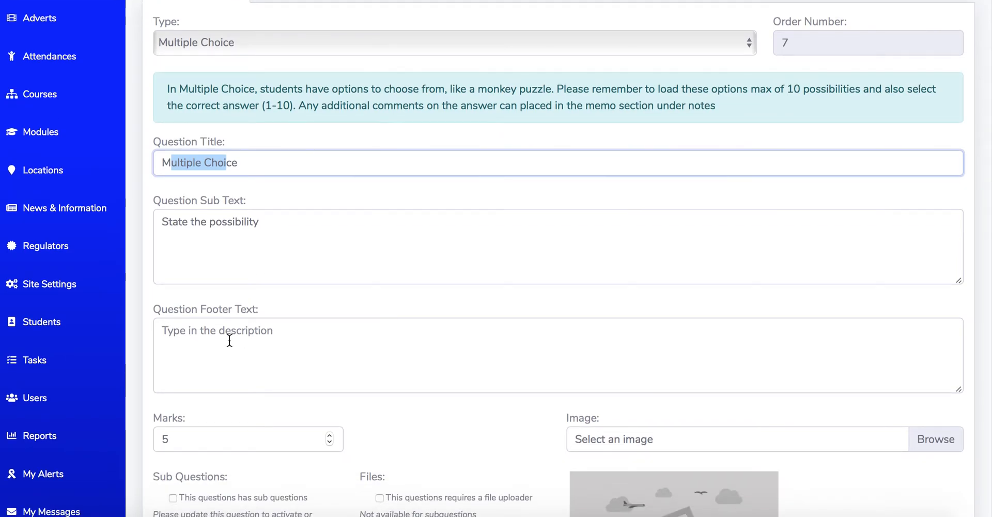
pyautogui.scroll(-2, 305, 339)
pyautogui.scroll(-6, 171, 377)
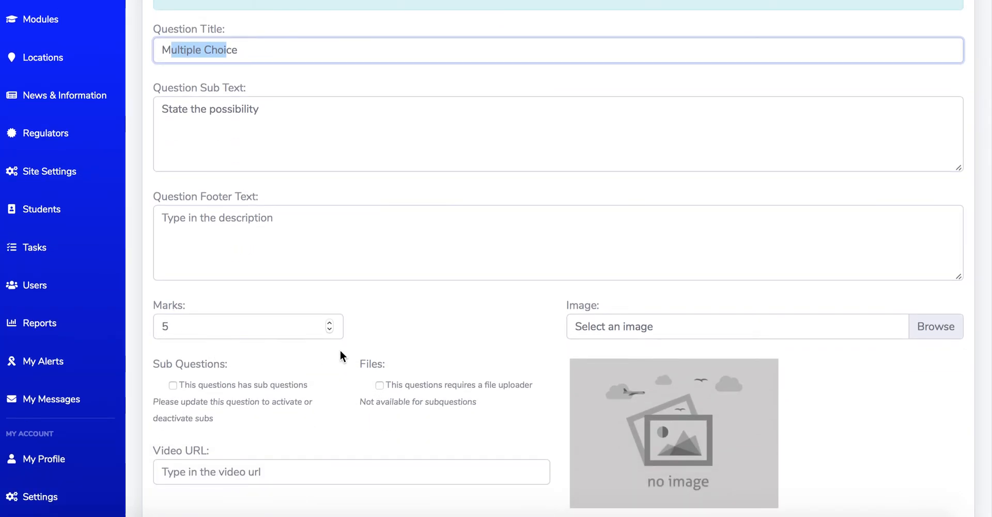
# Review the available question types for this question again, keeping Multiple Choice
pyautogui.scroll(10, 394, 354)
pyautogui.scroll(4, 395, 353)
pyautogui.scroll(-1, 387, 335)
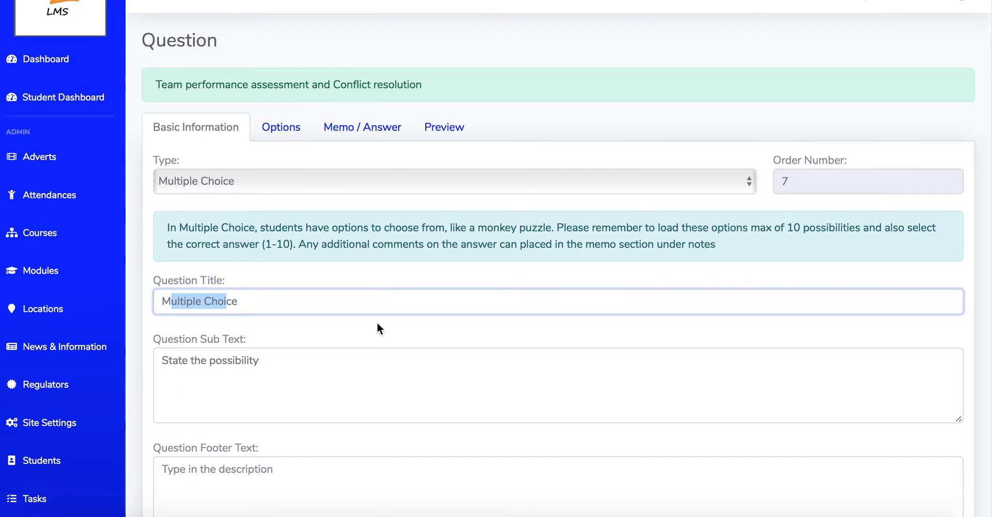
pyautogui.click(311, 190)
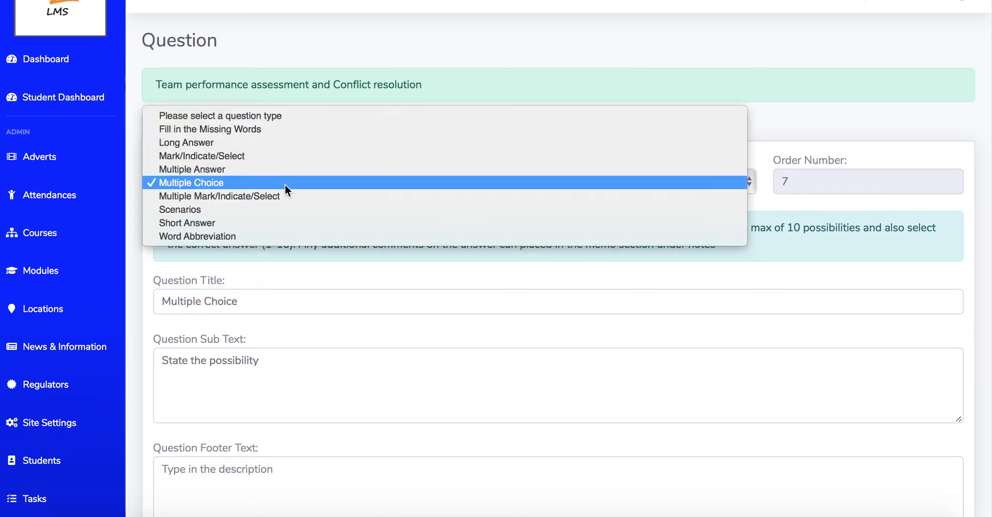
pyautogui.click(392, 255)
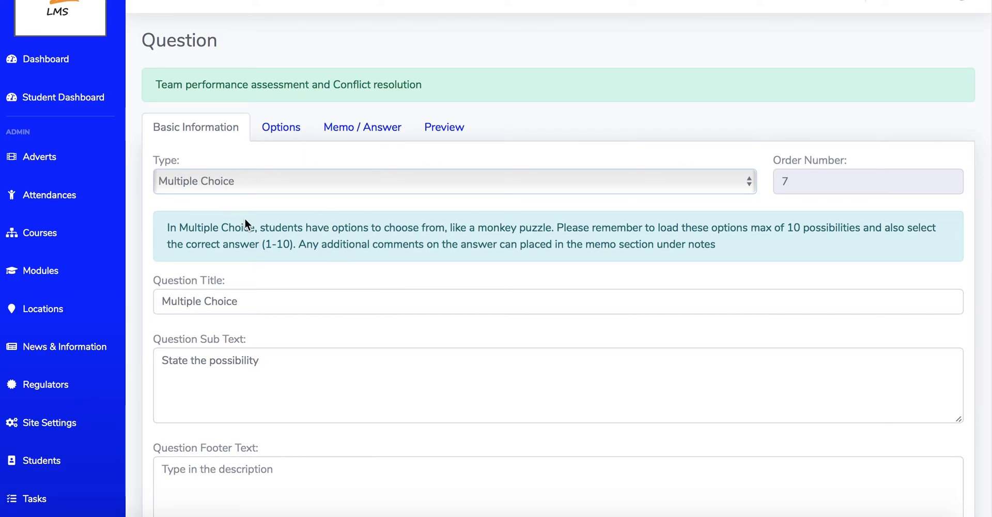
# Show the question's options and copy "1 - very possible" into the new option's value
pyautogui.click(278, 133)
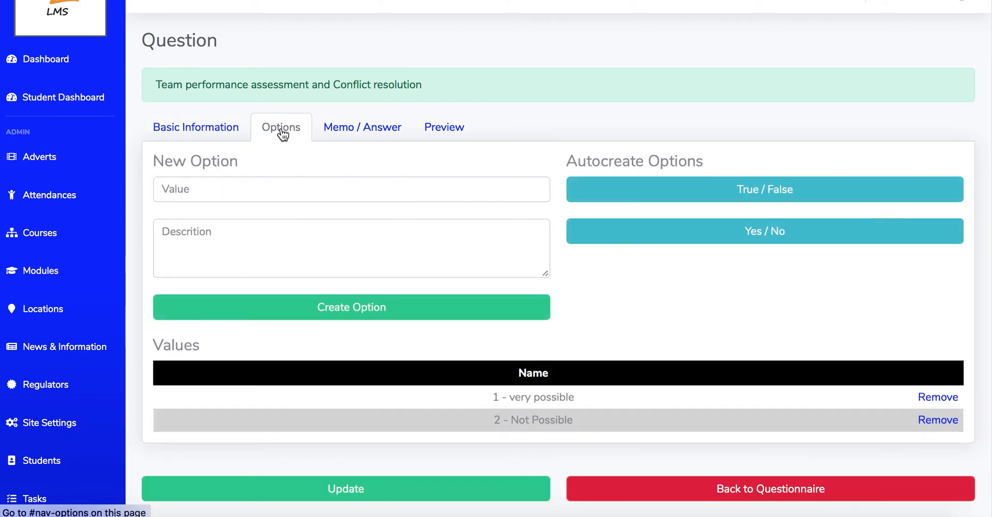
pyautogui.scroll(-1, 285, 145)
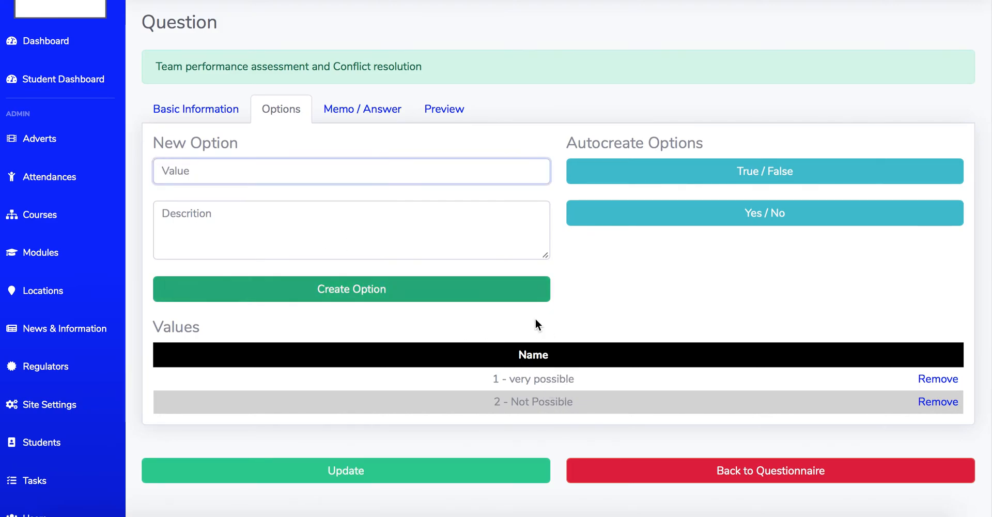
pyautogui.moveTo(493, 379); pyautogui.dragTo(574, 379)
pyautogui.hotkey('ctrl', 'c')
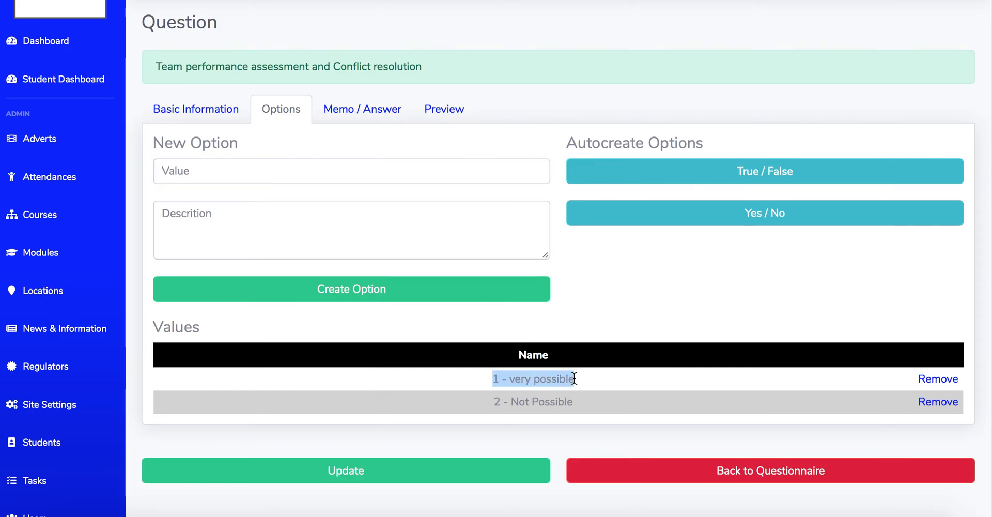
pyautogui.click(274, 176)
pyautogui.hotkey('ctrl', 'v')
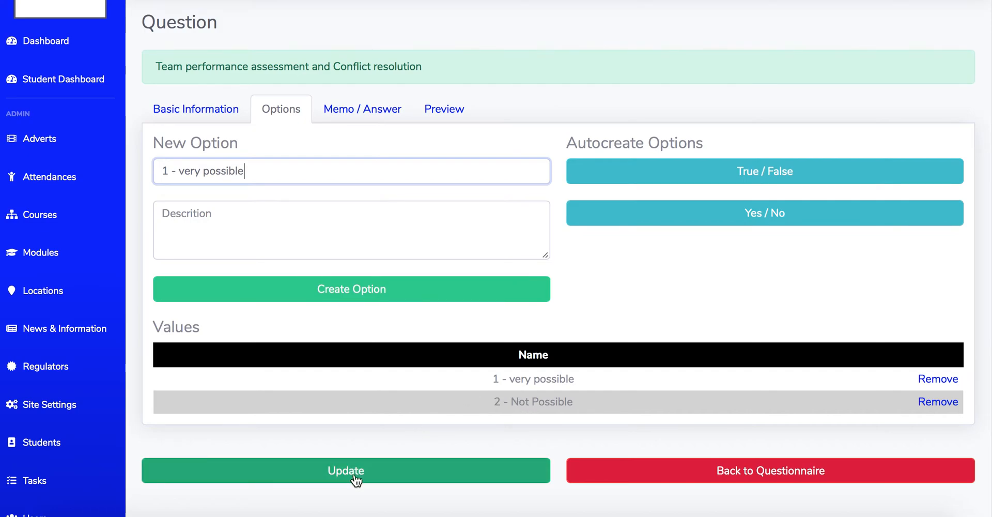
# Open the question's memo and check the choices for the correct option answer, keeping 2 - Not Possible
pyautogui.click(362, 110)
pyautogui.scroll(-1, 414, 264)
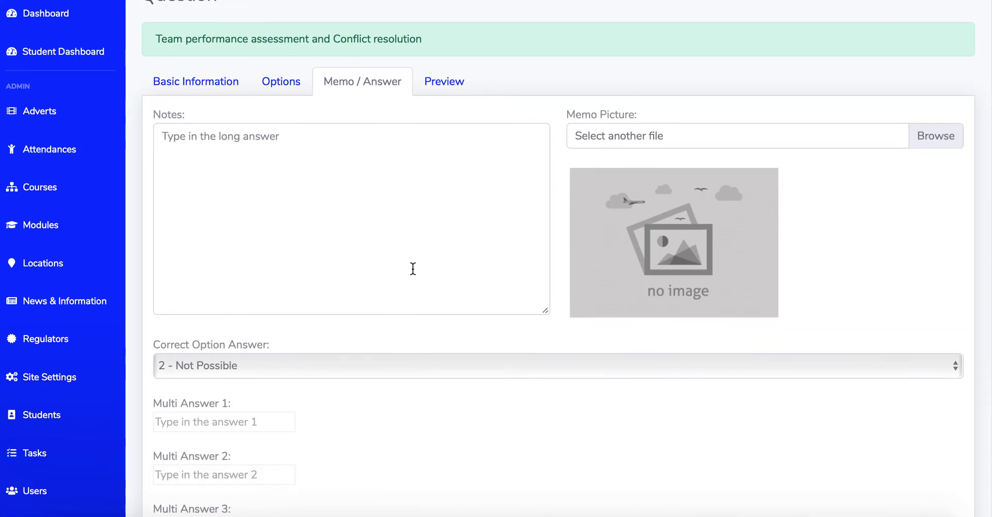
pyautogui.scroll(-2, 294, 318)
pyautogui.click(288, 309)
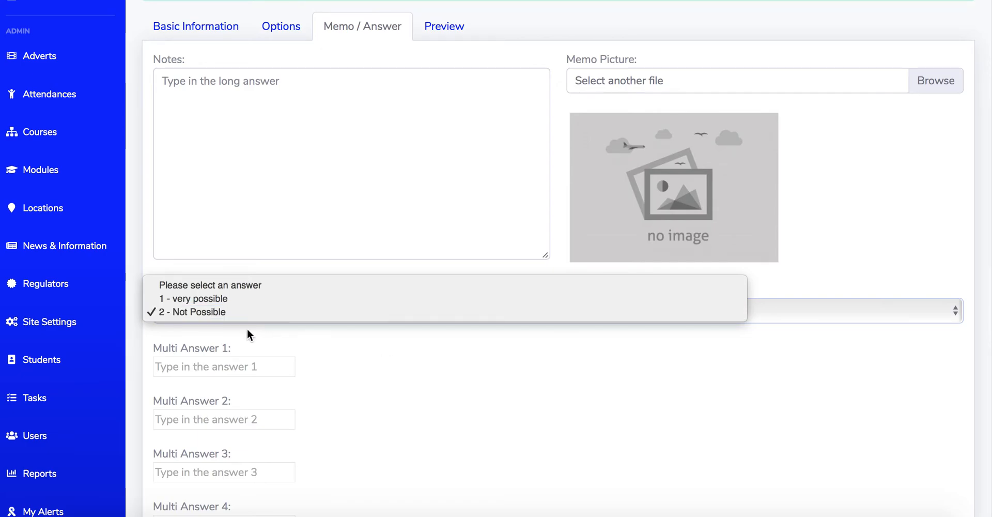
pyautogui.click(442, 355)
pyautogui.scroll(-6, 362, 393)
pyautogui.scroll(10, 394, 421)
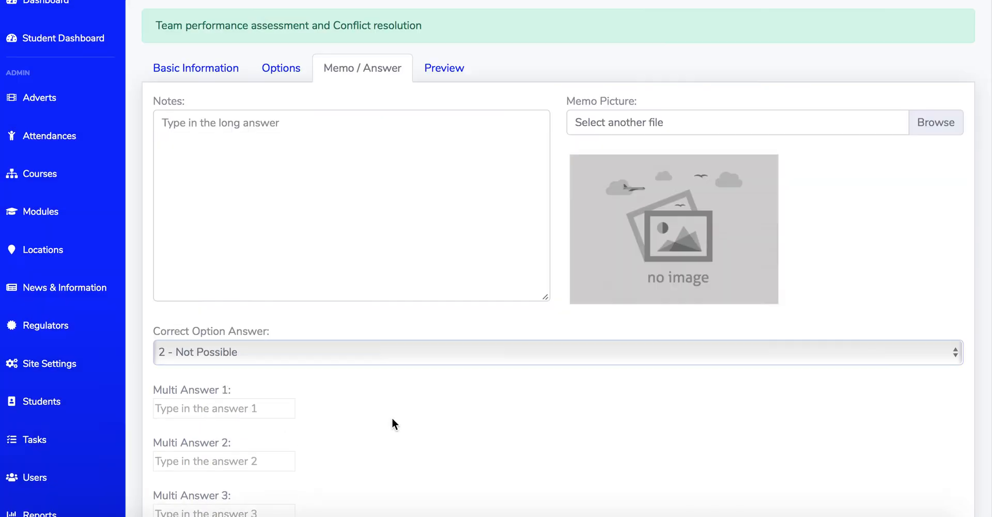
# Show the Multiple Choice question's preview and check its marks, title and sub text
pyautogui.click(445, 166)
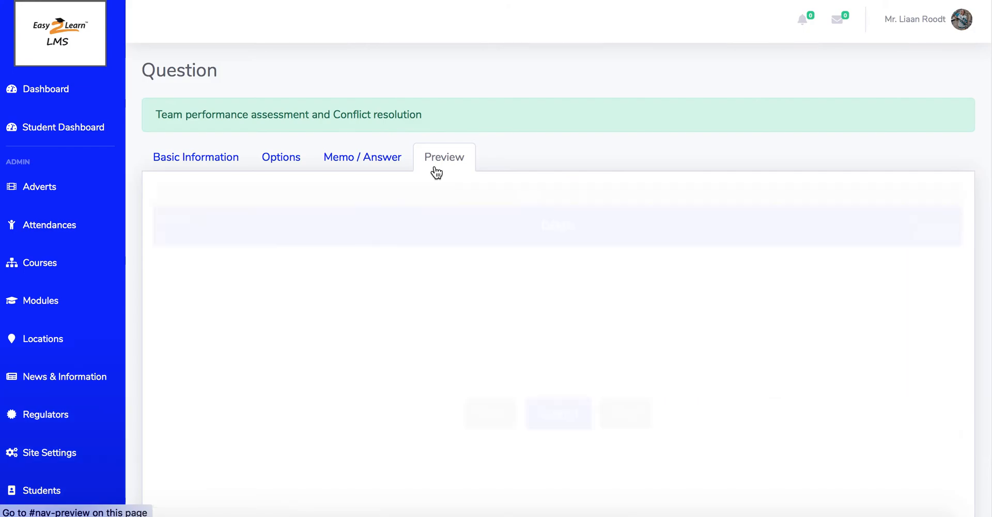
pyautogui.scroll(-1, 414, 255)
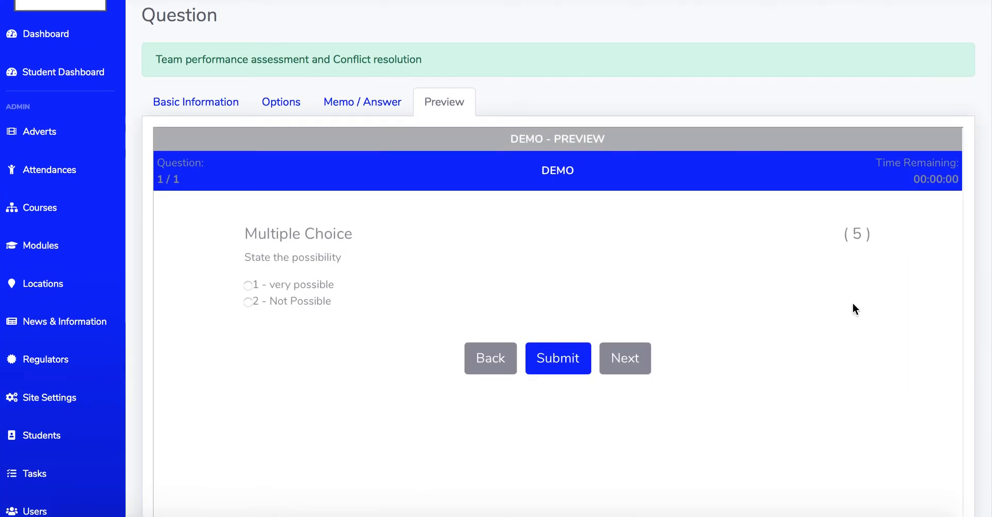
pyautogui.moveTo(851, 235); pyautogui.dragTo(517, 236)
pyautogui.click(284, 238)
pyautogui.tripleClick(246, 234)
pyautogui.moveTo(245, 257); pyautogui.dragTo(373, 257)
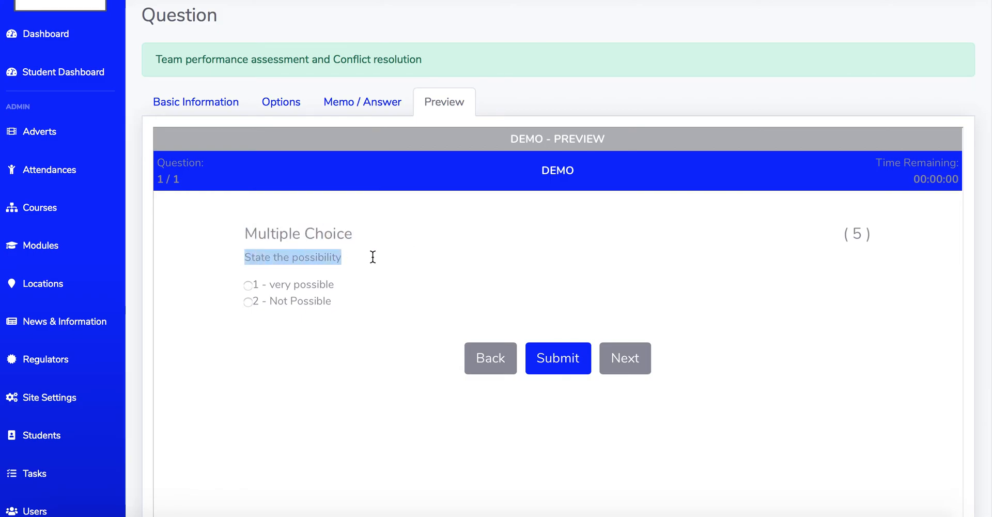
# Select "1 - very possible" as the answer in the preview, and return to the questionnaire's questions
pyautogui.scroll(-1, 367, 296)
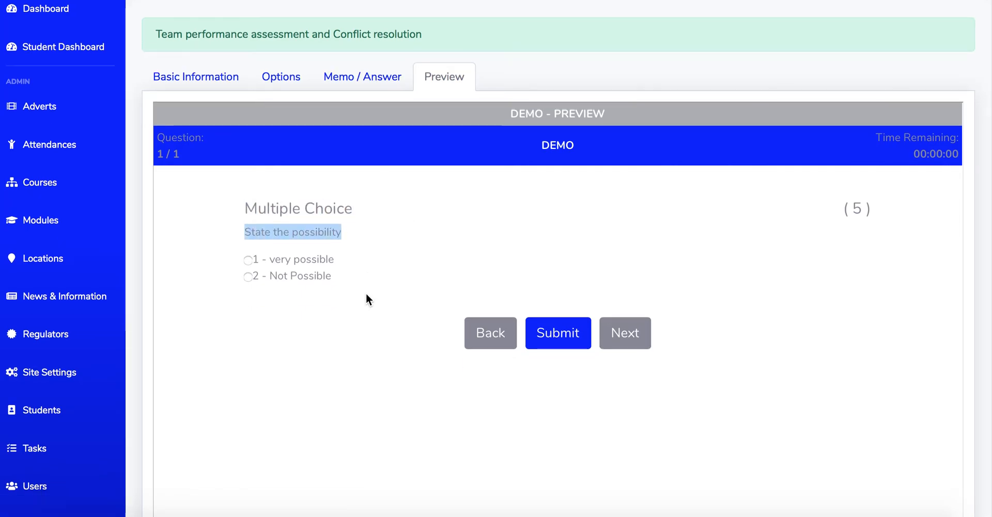
pyautogui.click(250, 259)
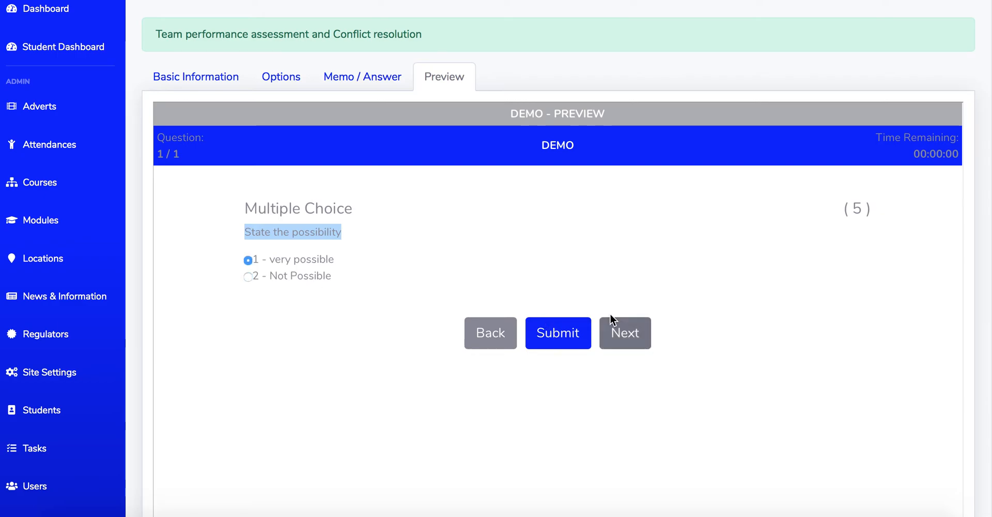
pyautogui.scroll(-10, 661, 341)
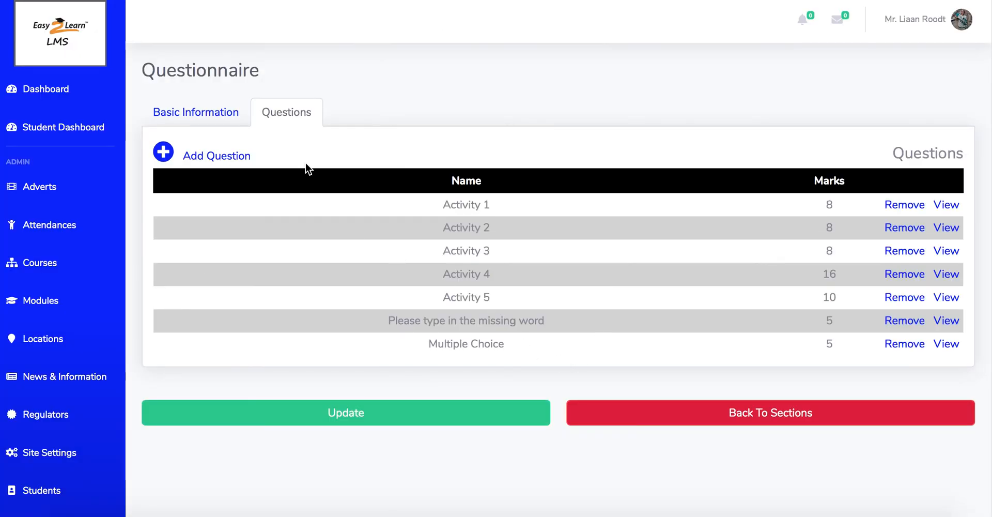
# Open the "Please type in the missing word" question, look over its type list and remaining settings, and return to the questionnaire
pyautogui.click(946, 321)
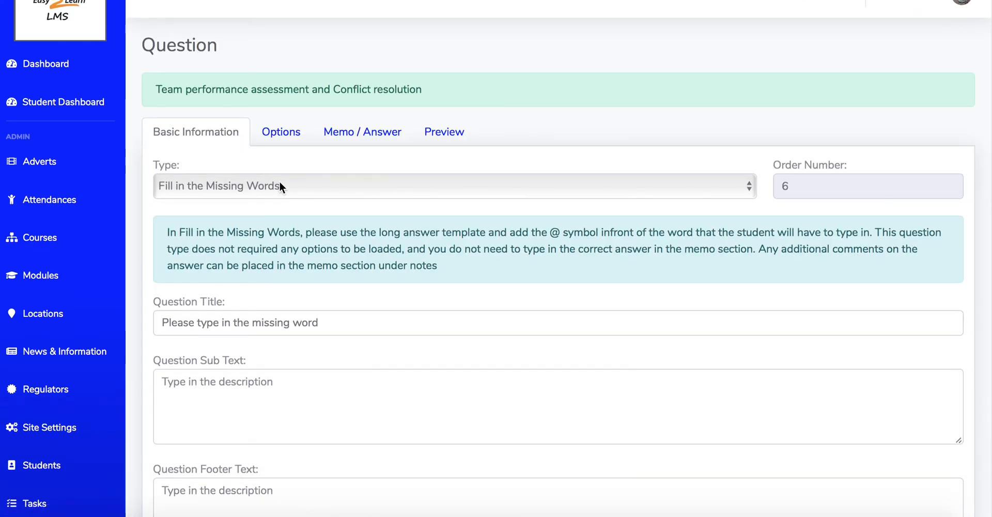
pyautogui.click(279, 184)
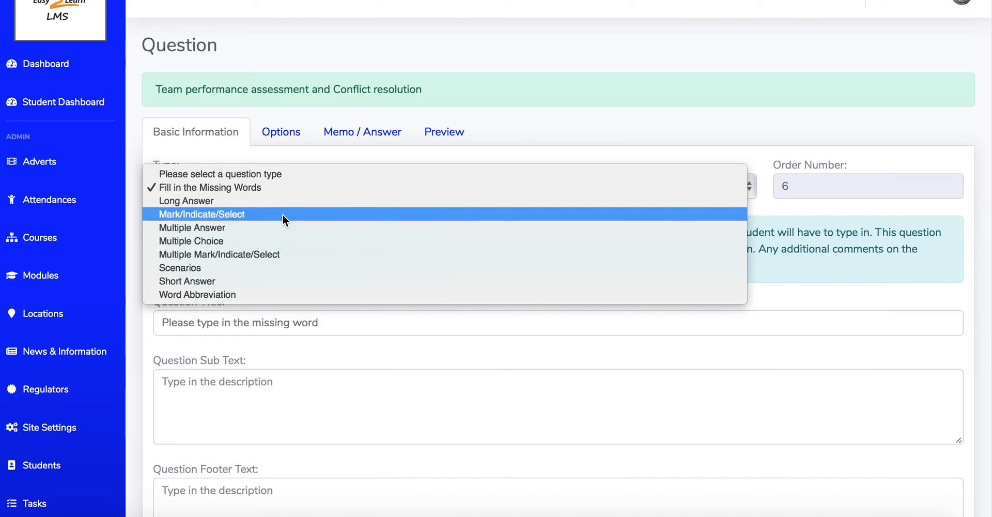
pyautogui.click(529, 134)
pyautogui.scroll(-10, 621, 298)
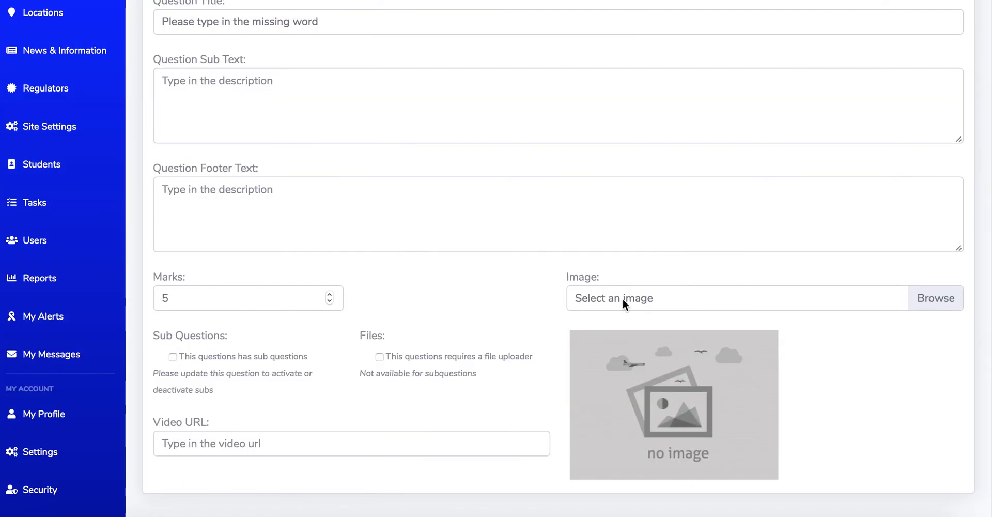
pyautogui.click(713, 319)
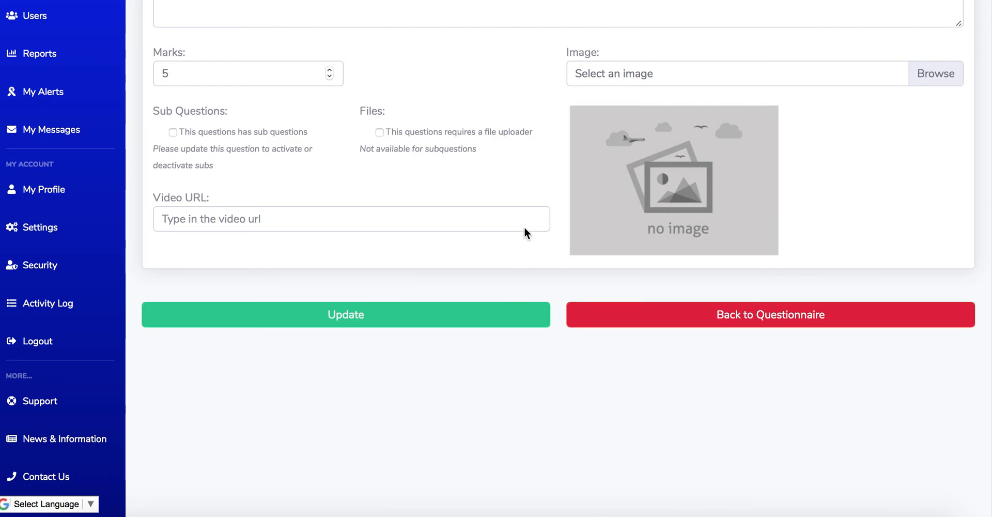
pyautogui.scroll(-1, 607, 335)
# Reopen the missing word question, keep Fill in the Missing Words as type, and read the note about the @ symbol
pyautogui.click(946, 317)
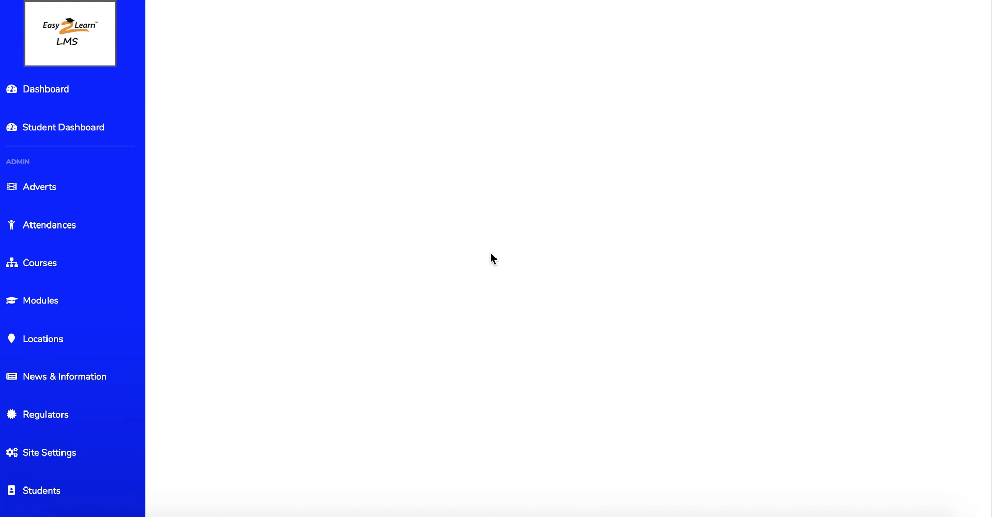
pyautogui.scroll(-1, 296, 157)
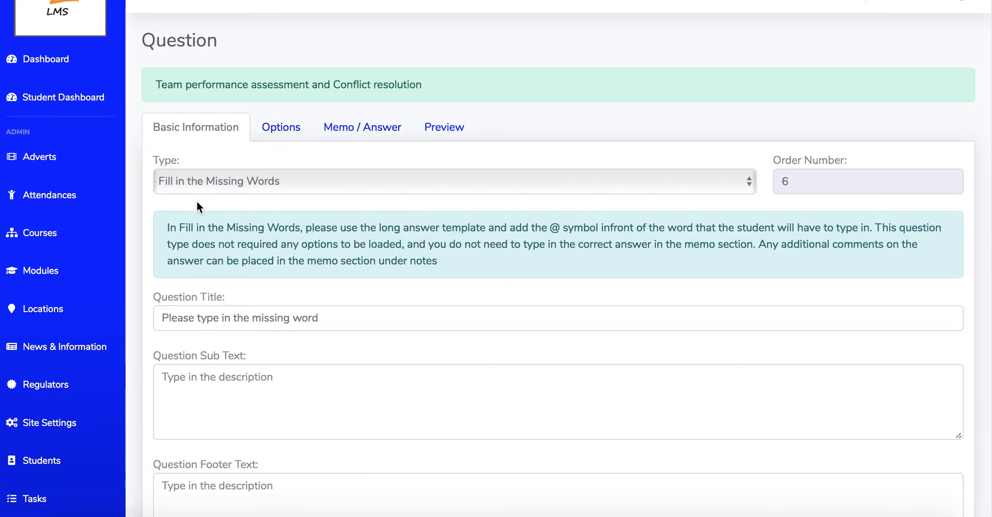
pyautogui.click(237, 181)
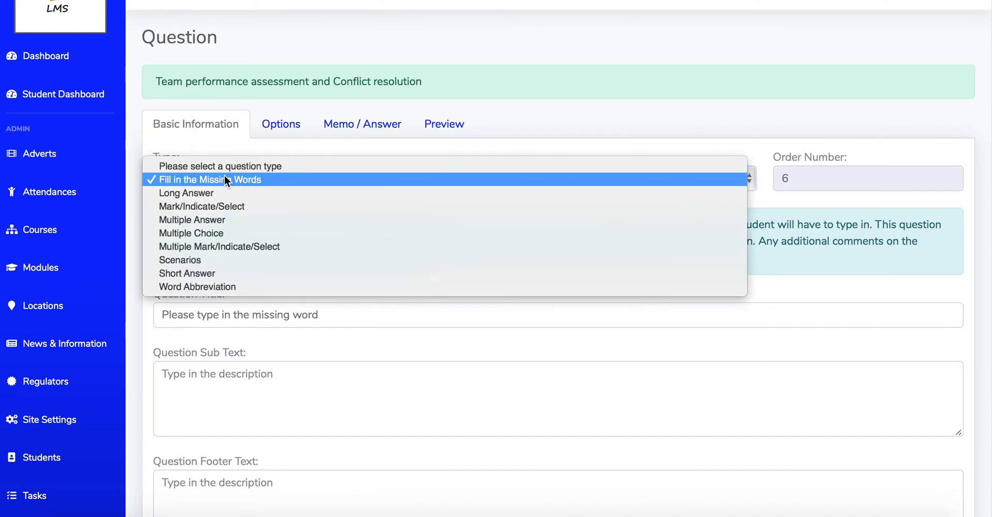
pyautogui.click(498, 93)
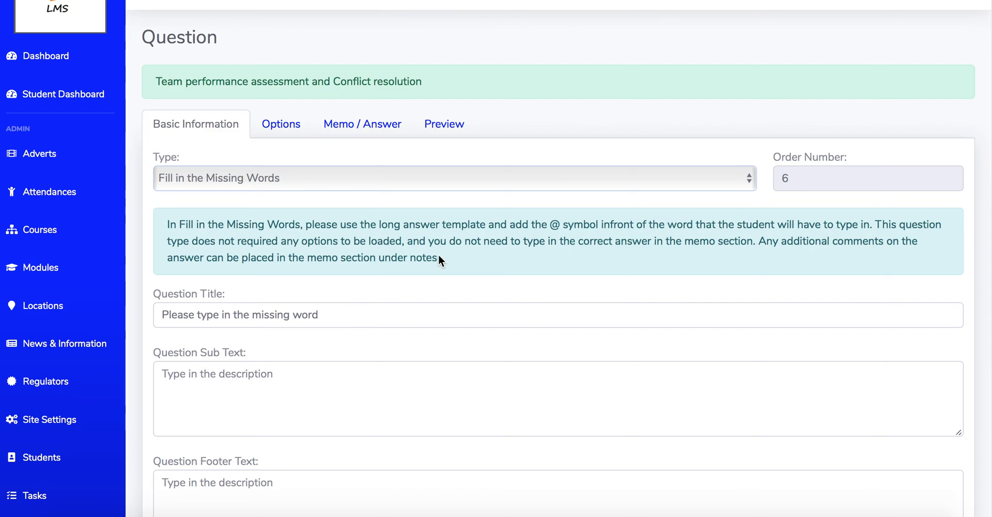
pyautogui.doubleClick(561, 225)
# Open the missing word question's memo and examine the @ placeholder in the Long Answer sentence
pyautogui.click(346, 124)
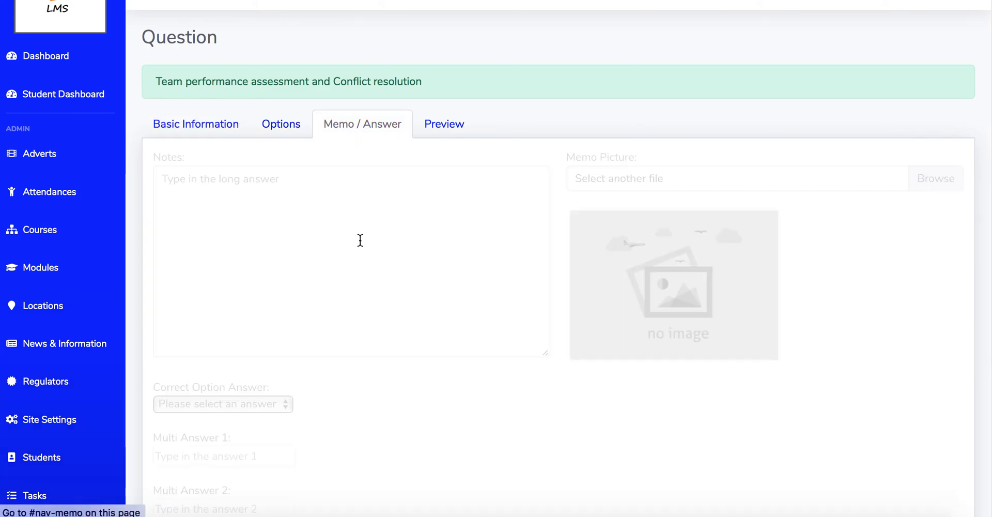
pyautogui.scroll(-12, 343, 276)
pyautogui.moveTo(166, 323); pyautogui.dragTo(174, 323)
pyautogui.moveTo(402, 330); pyautogui.dragTo(166, 328)
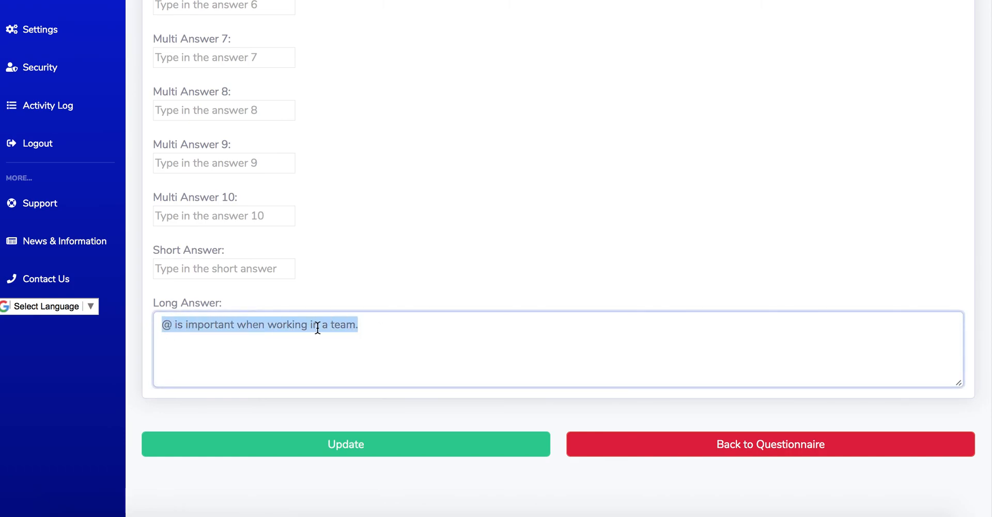
pyautogui.click(192, 324)
pyautogui.doubleClick(171, 325)
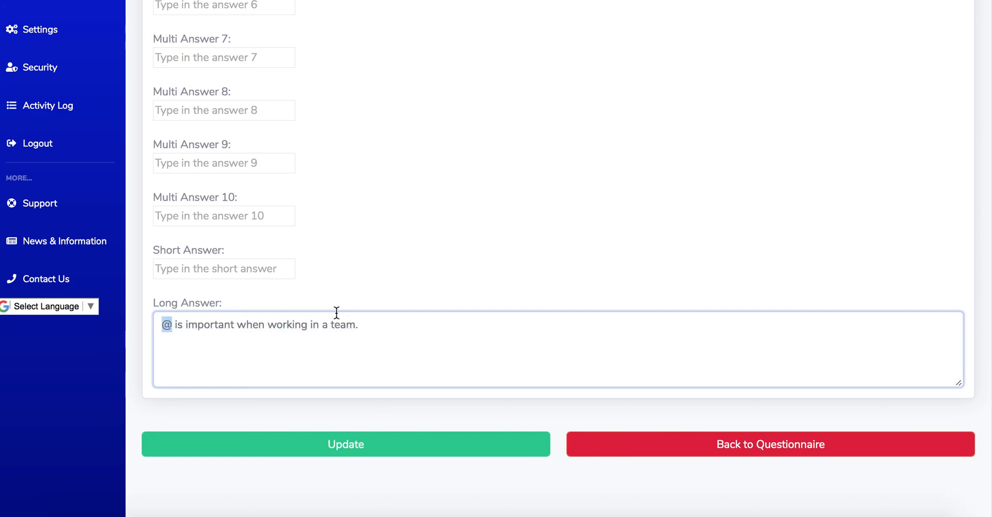
# Show the missing word question's preview and check the blank field within the sentence
pyautogui.scroll(15, 582, 239)
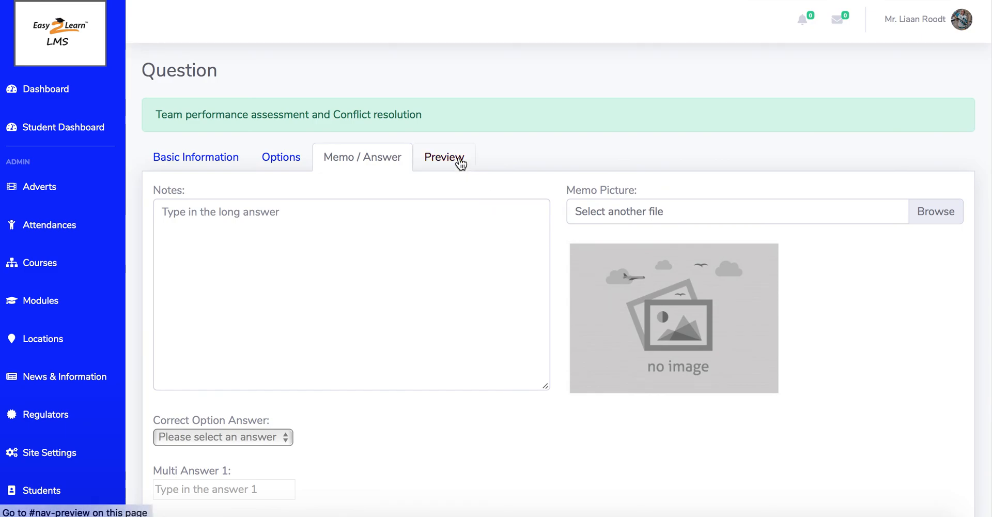
pyautogui.click(460, 163)
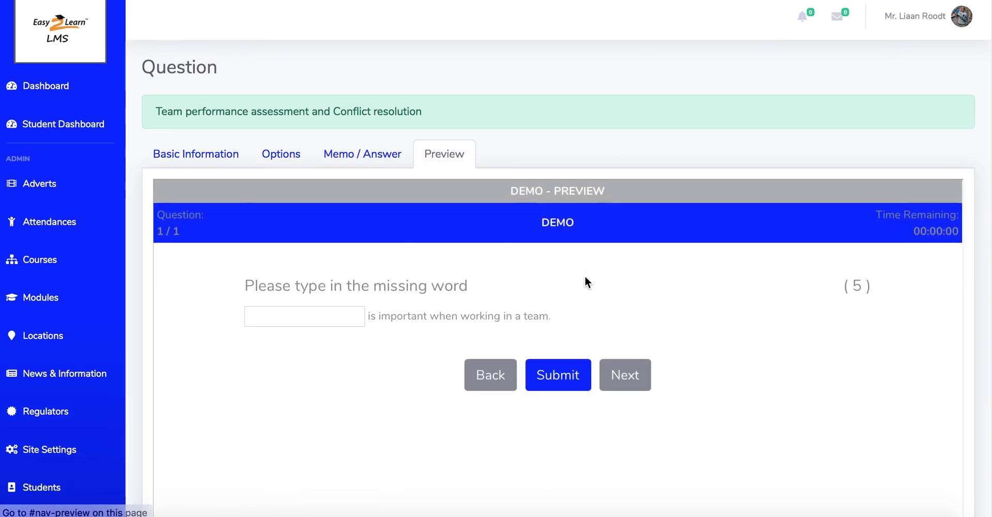
pyautogui.scroll(-2, 799, 363)
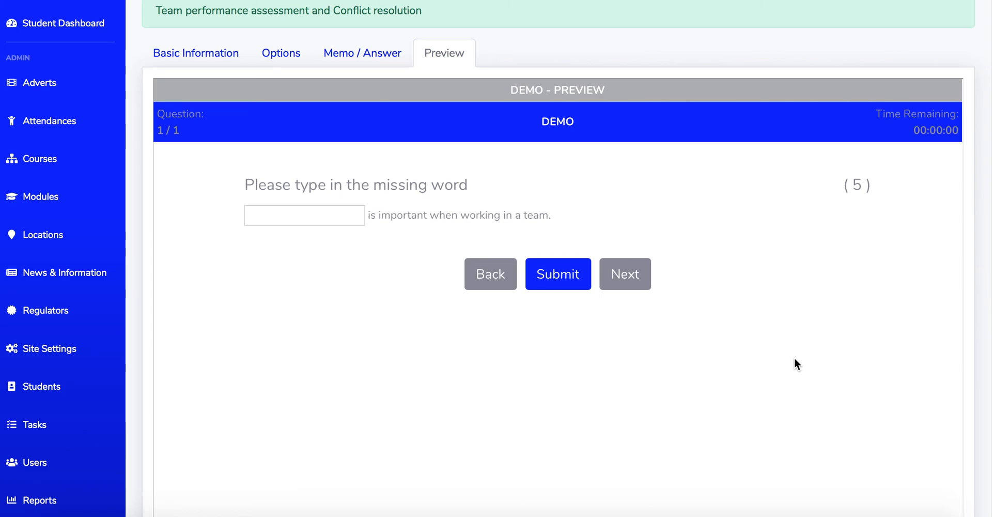
pyautogui.scroll(-1, 790, 353)
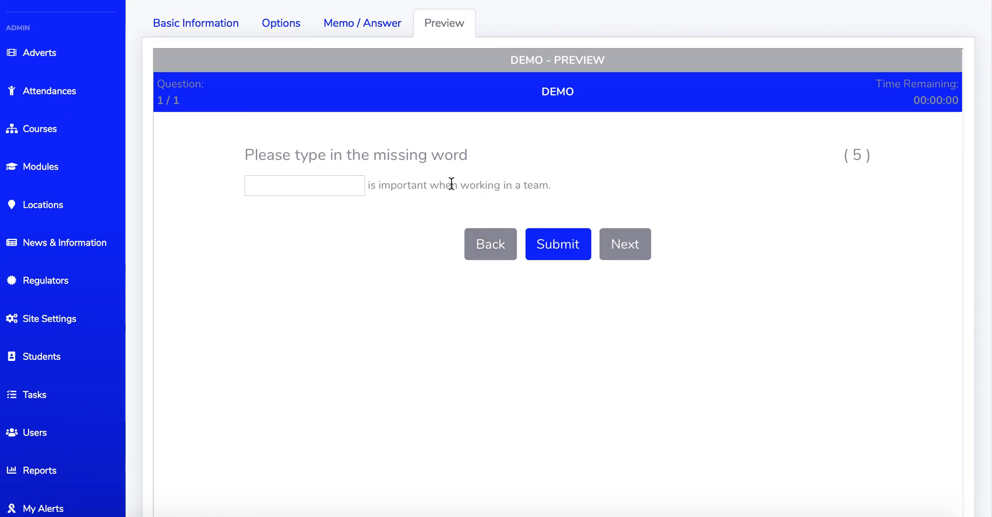
# Return to the questionnaire and look over its list of questions and marks
pyautogui.scroll(-6, 627, 207)
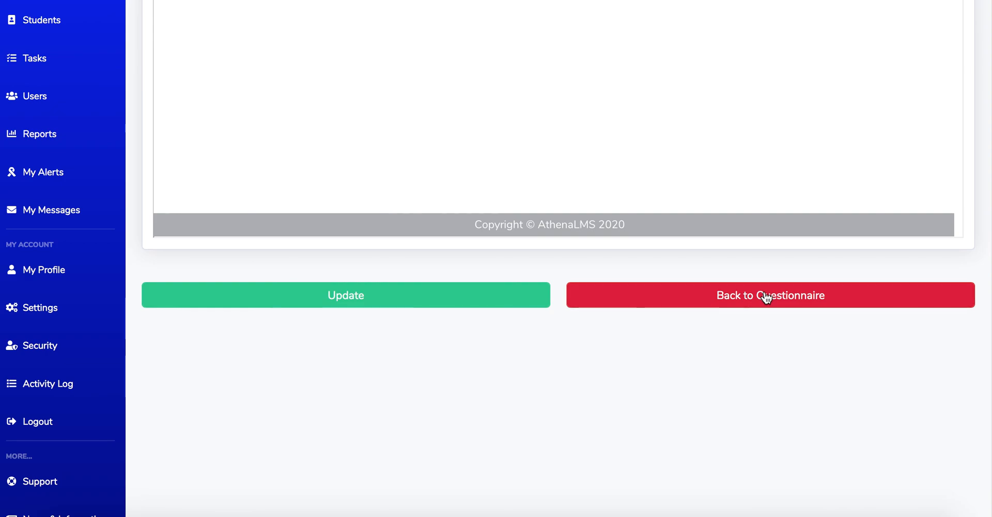
pyautogui.click(764, 293)
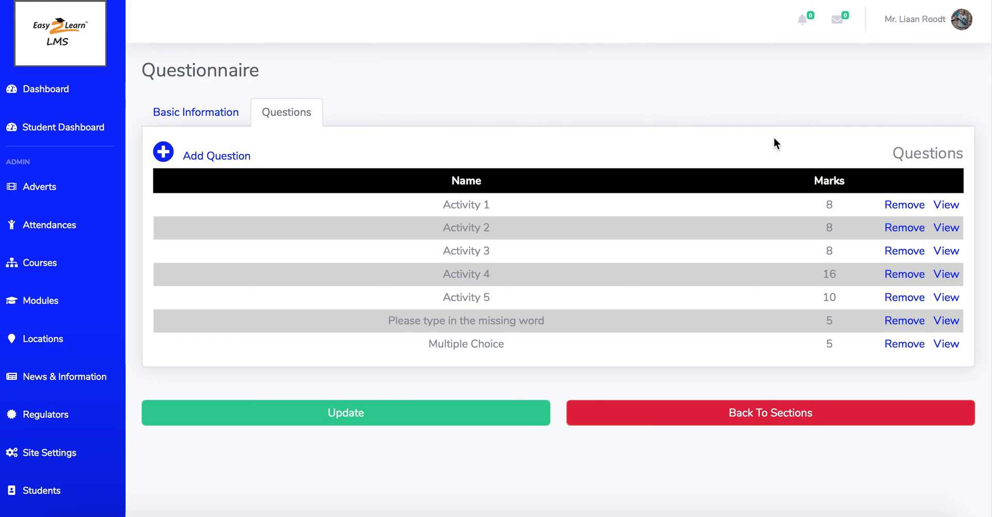
pyautogui.scroll(-2, 626, 99)
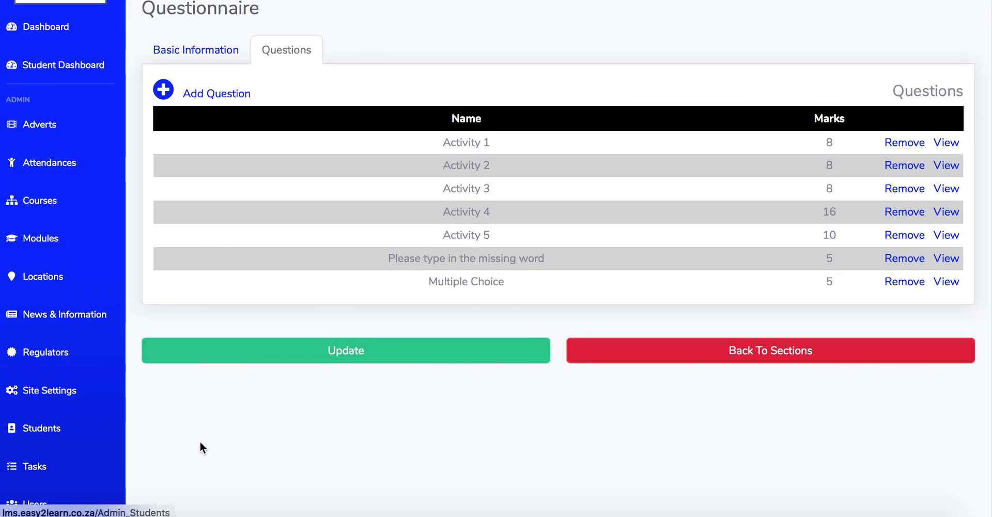
pyautogui.scroll(-1, 240, 443)
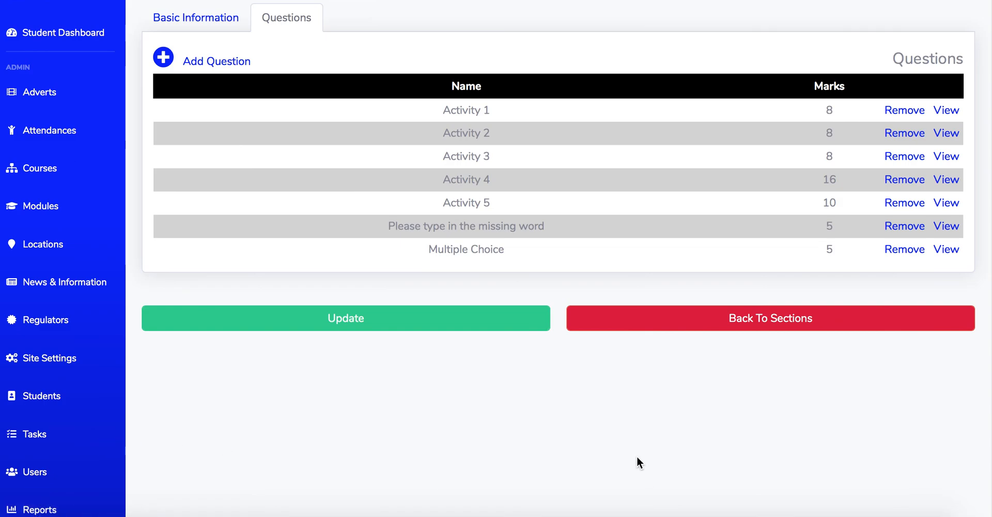